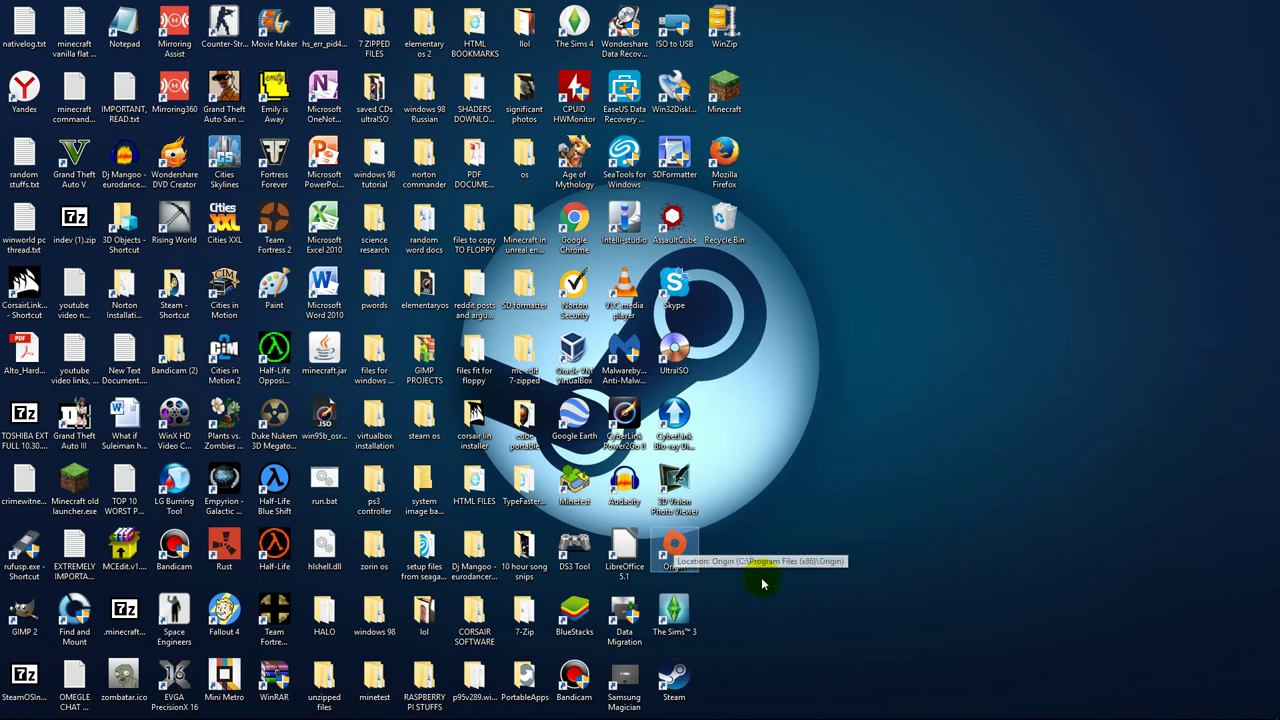
Launch Task Manager from the taskbar menu and move its window to the right side of the screen.
{"action": "left_click", "coordinate": [674, 545]}
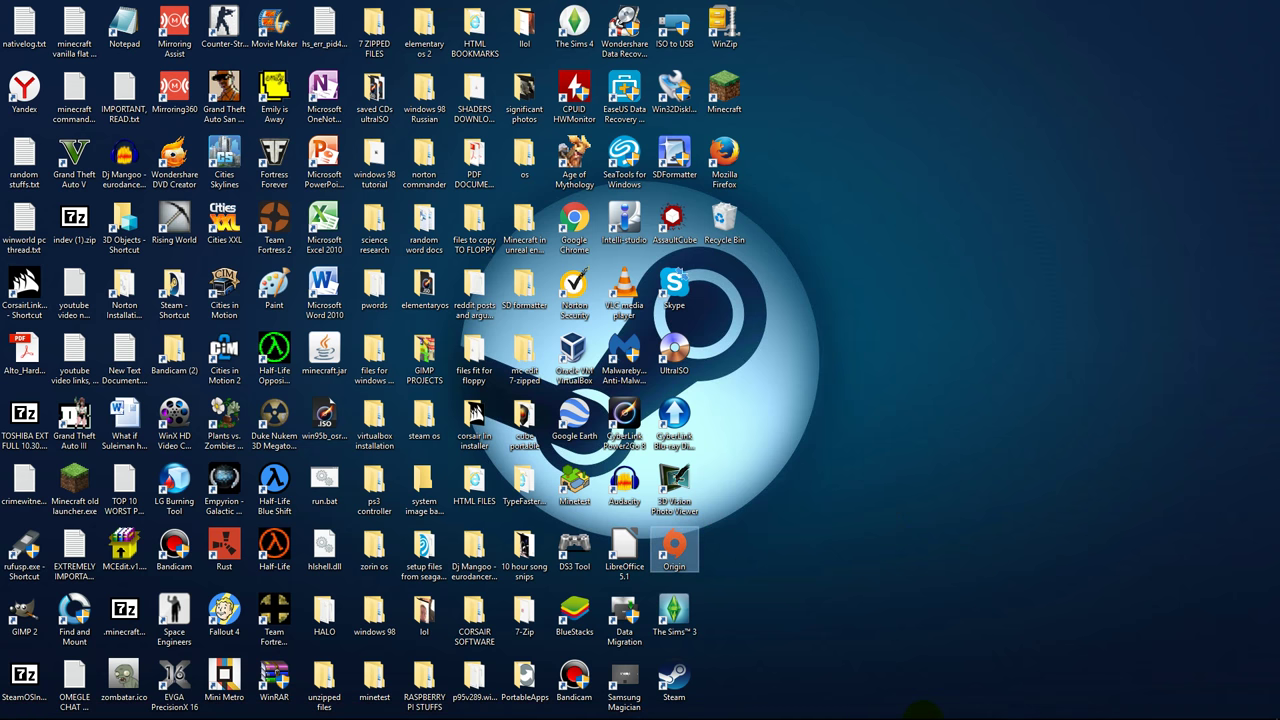
{"action": "mouse_move", "coordinate": [667, 710]}
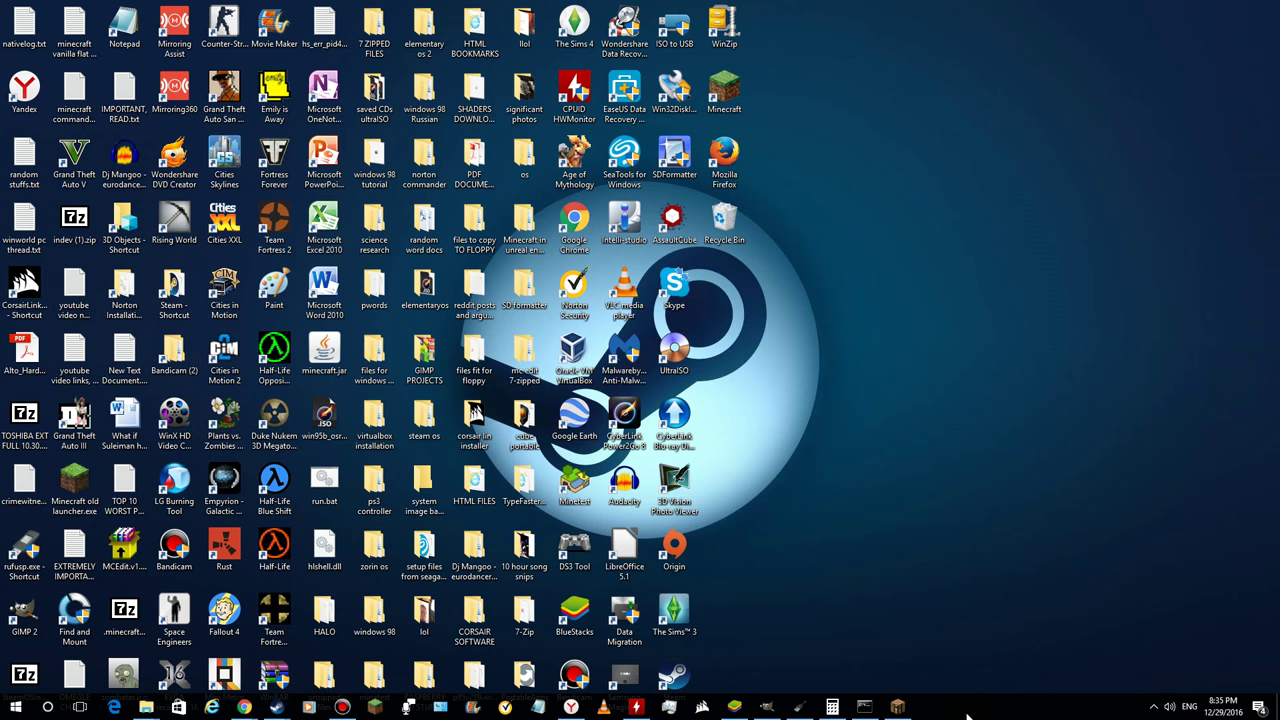
{"action": "right_click", "coordinate": [967, 715]}
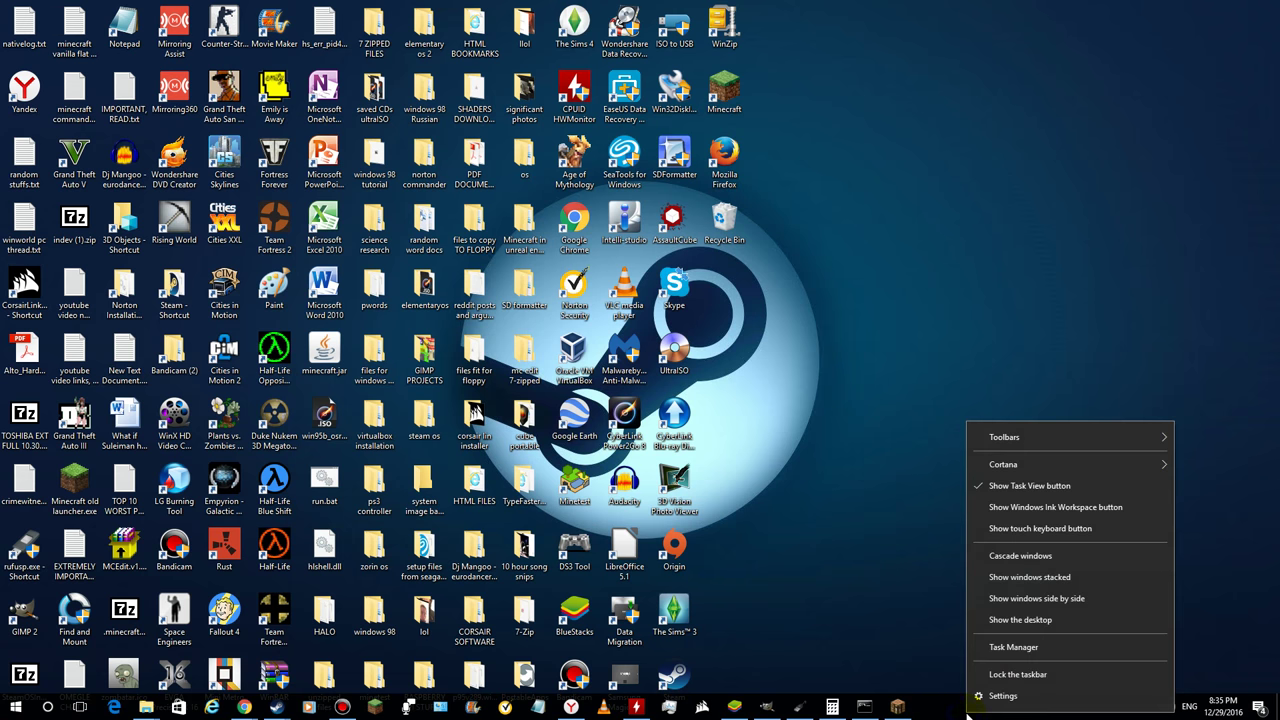
{"action": "left_click", "coordinate": [1005, 650]}
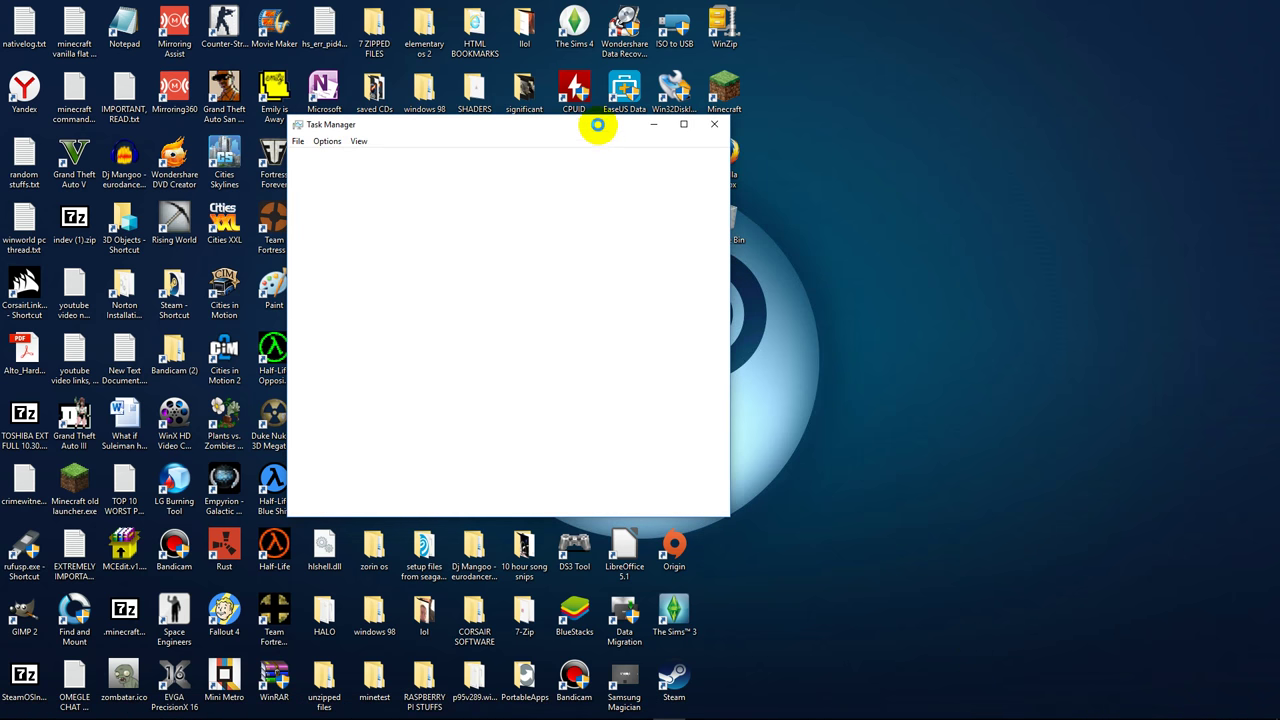
{"action": "left_click_drag", "start_coordinate": [595, 127], "coordinate": [1059, 174]}
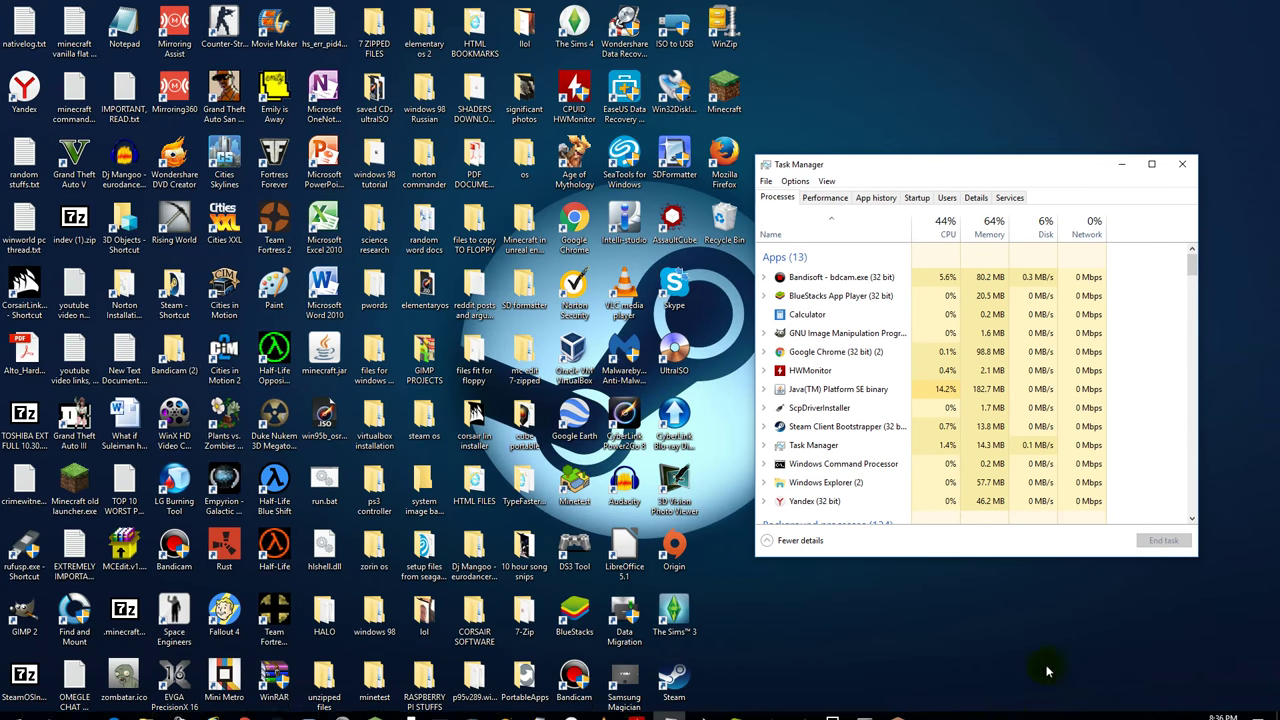
{"action": "mouse_move", "coordinate": [1040, 717]}
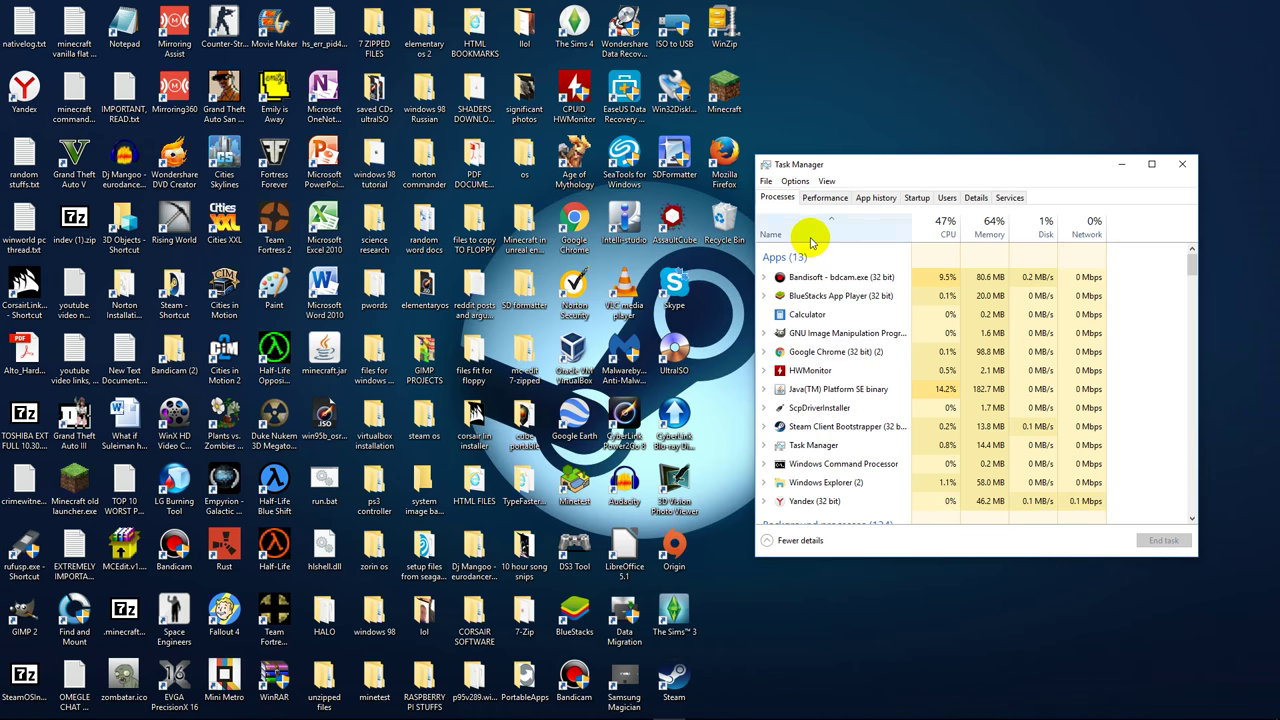
Keep the process list sorted alphabetically by Name and scroll to the Origin processes.
{"action": "left_click", "coordinate": [808, 237]}
{"action": "left_click", "coordinate": [808, 237]}
{"action": "left_click", "coordinate": [829, 226]}
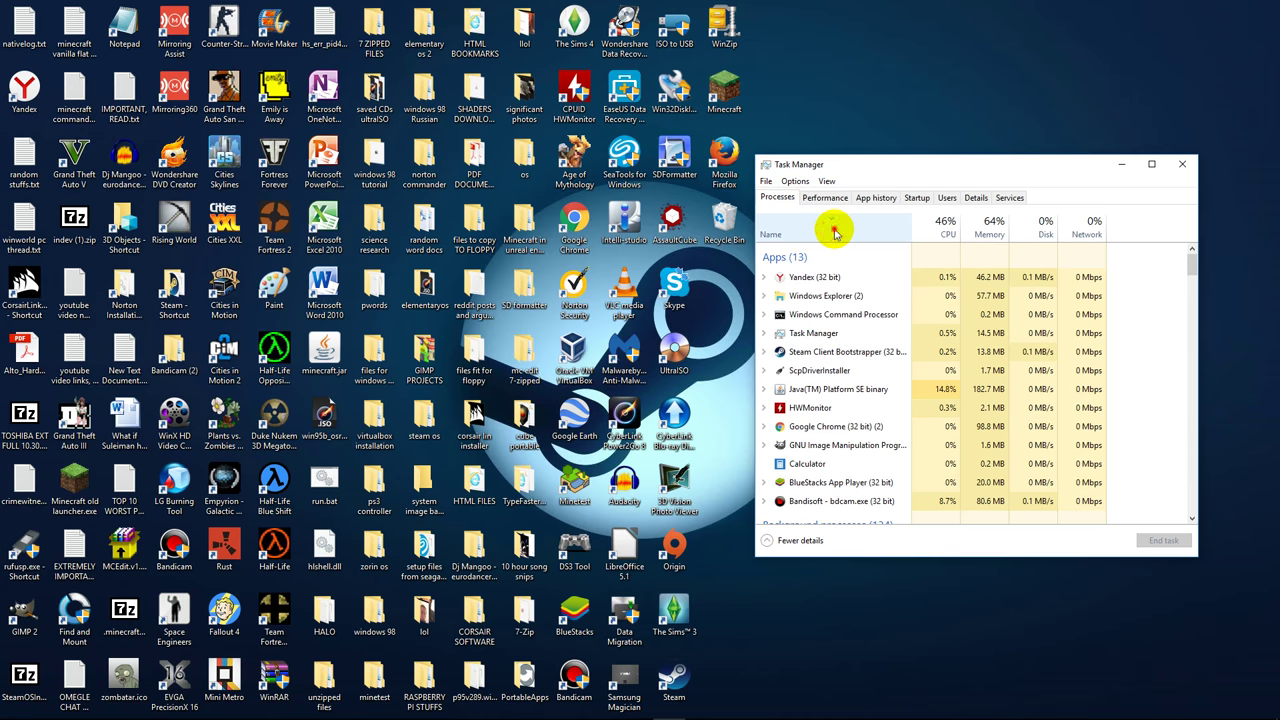
{"action": "left_click", "coordinate": [829, 226]}
{"action": "scroll", "coordinate": [829, 226], "scroll_direction": "down", "scroll_amount": 3}
{"action": "scroll", "coordinate": [900, 391], "scroll_direction": "down", "scroll_amount": 12}
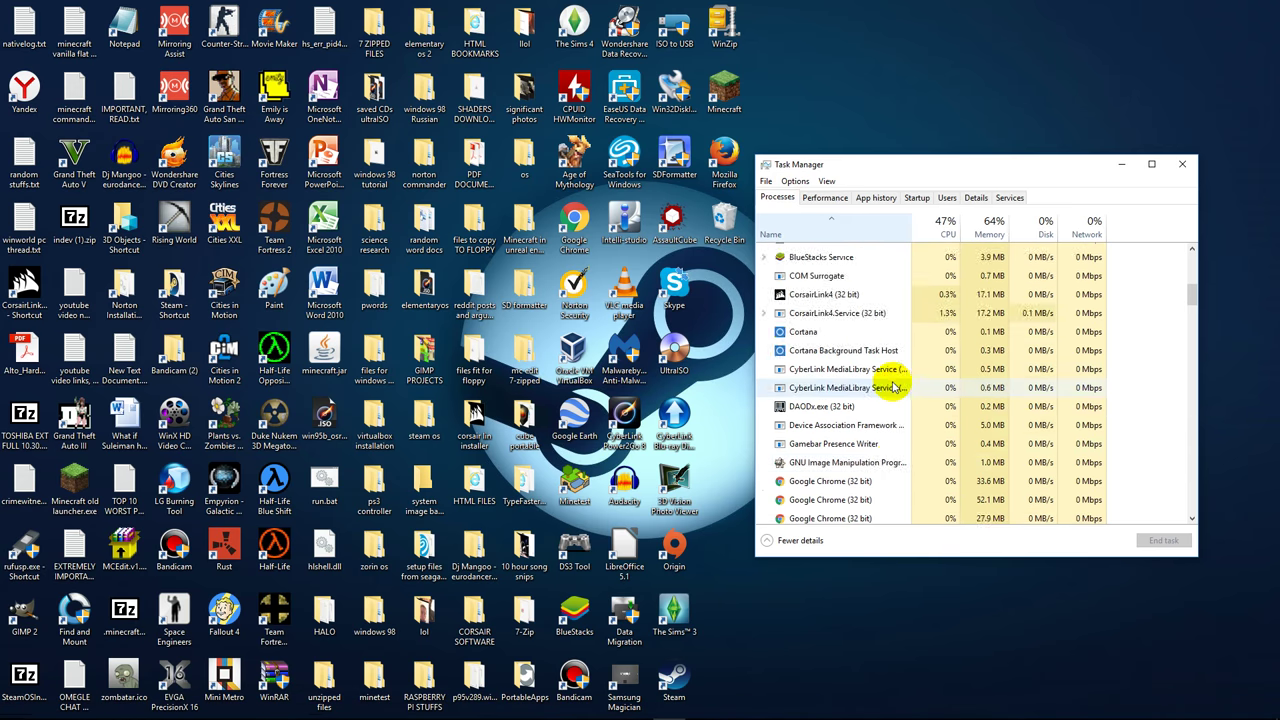
{"action": "scroll", "coordinate": [852, 356], "scroll_direction": "down", "scroll_amount": 12}
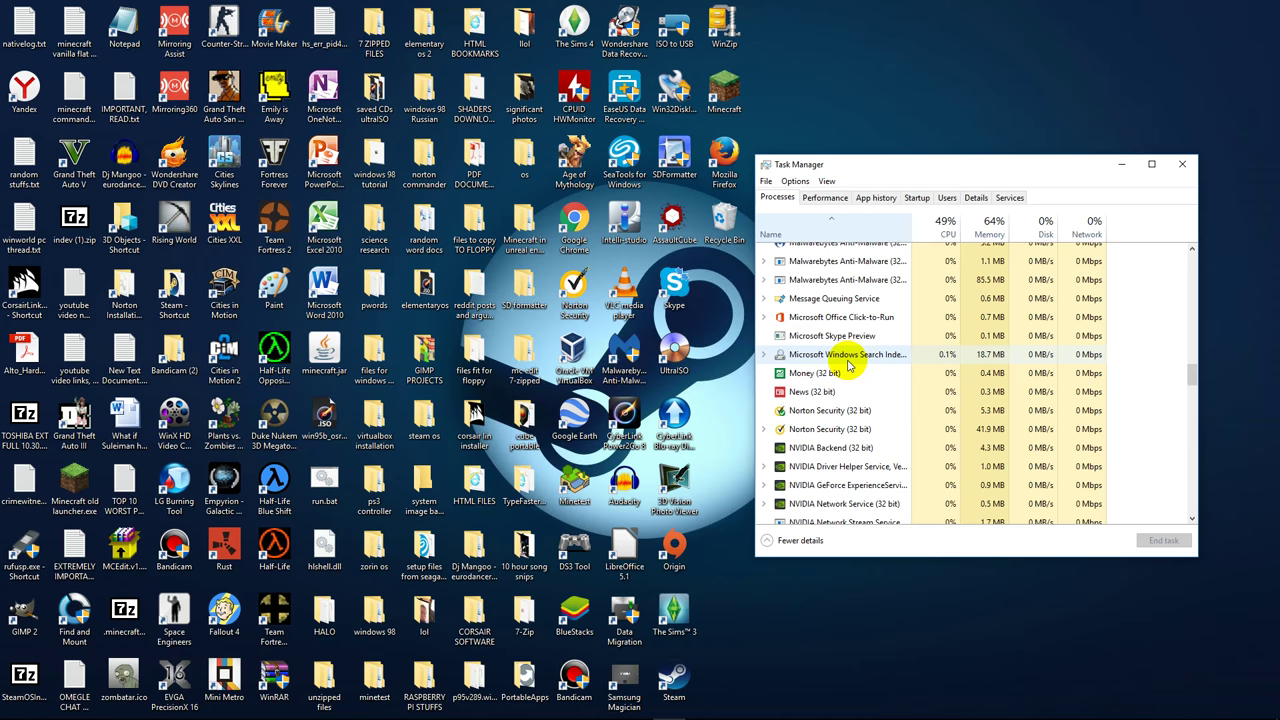
{"action": "scroll", "coordinate": [873, 386], "scroll_direction": "down", "scroll_amount": 2}
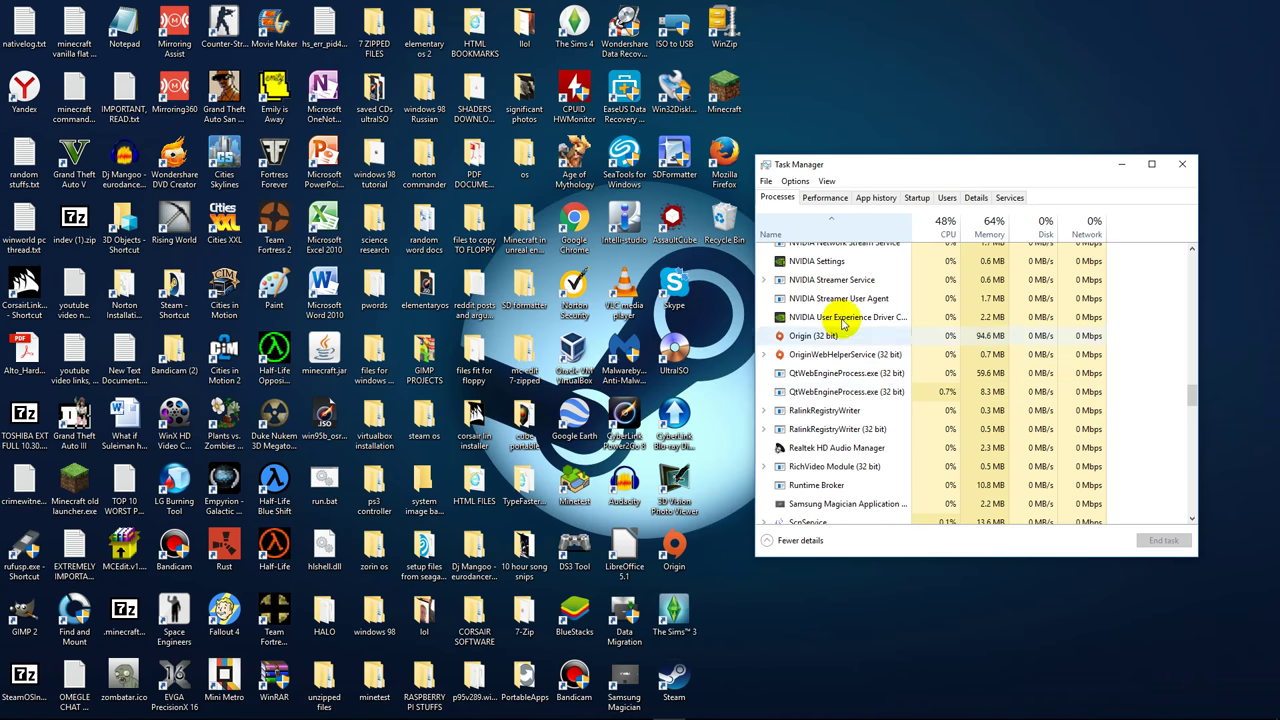
{"action": "mouse_move", "coordinate": [940, 693]}
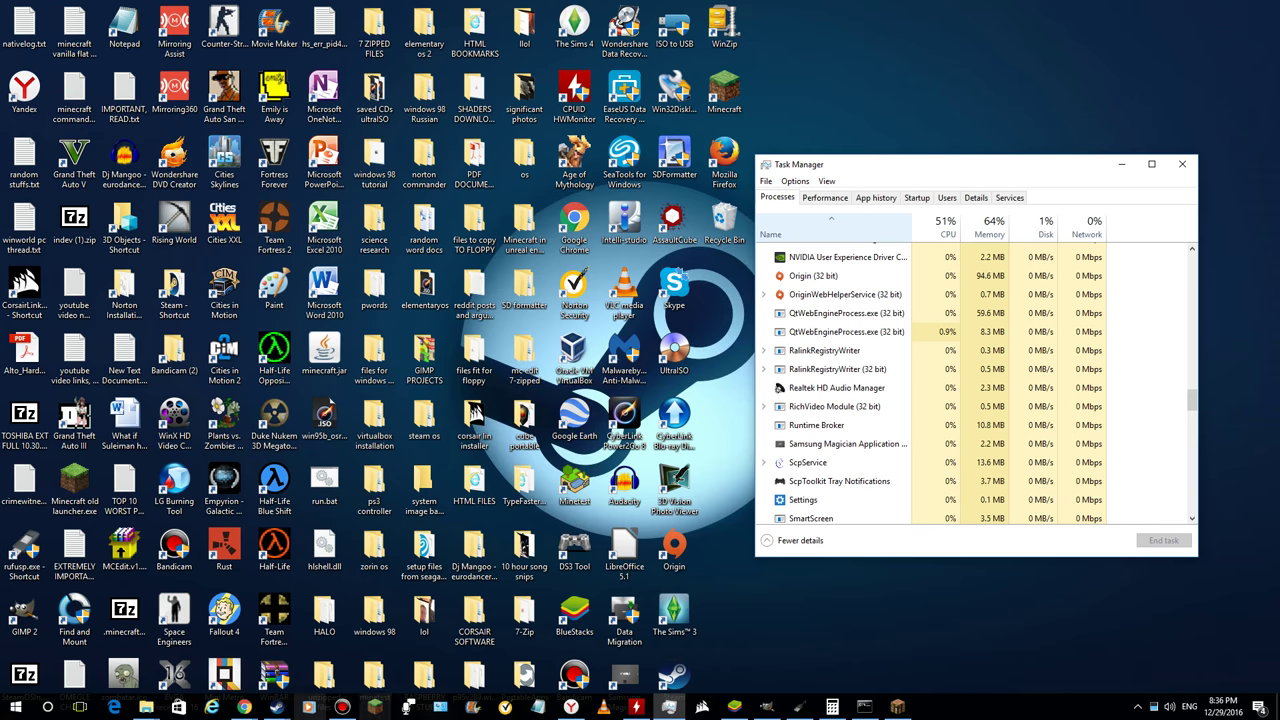
{"action": "scroll", "coordinate": [920, 414], "scroll_direction": "up", "scroll_amount": 1}
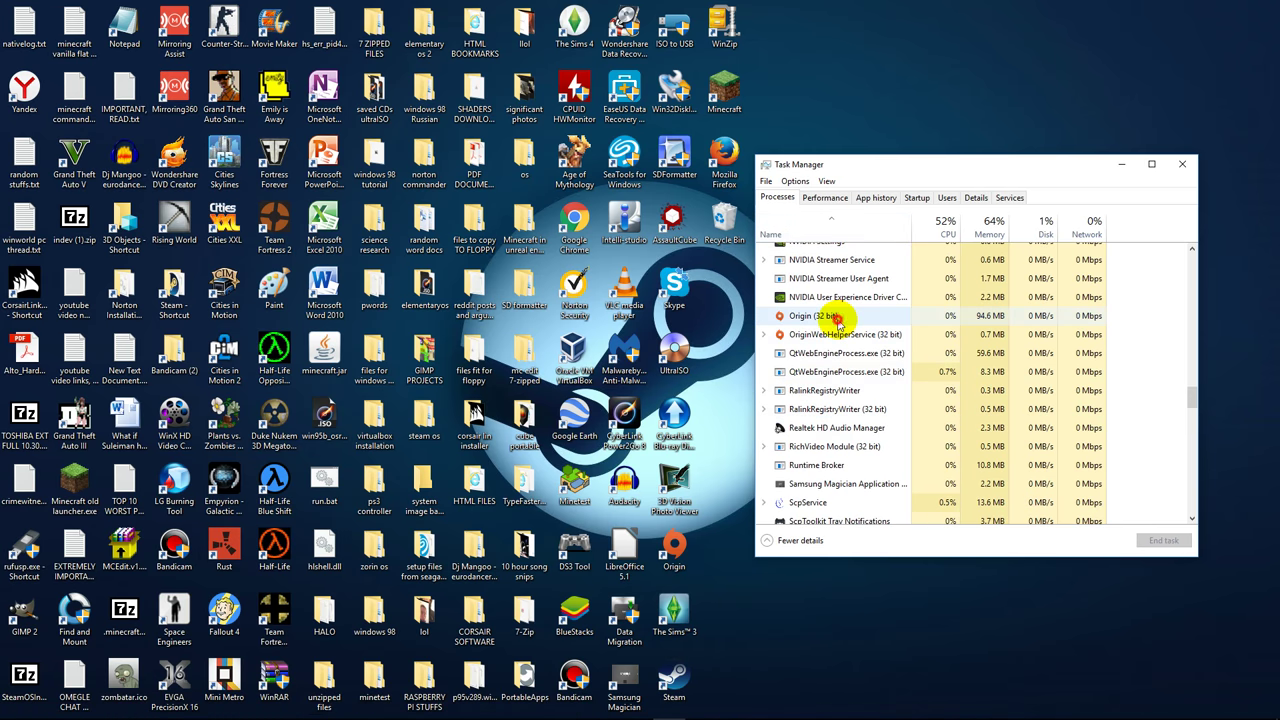
Select Origin (32 bit) and OriginWebHelperService, expand the helper service, and move the window lower.
{"action": "left_click", "coordinate": [830, 315]}
{"action": "left_click", "coordinate": [808, 340]}
{"action": "left_click", "coordinate": [768, 341]}
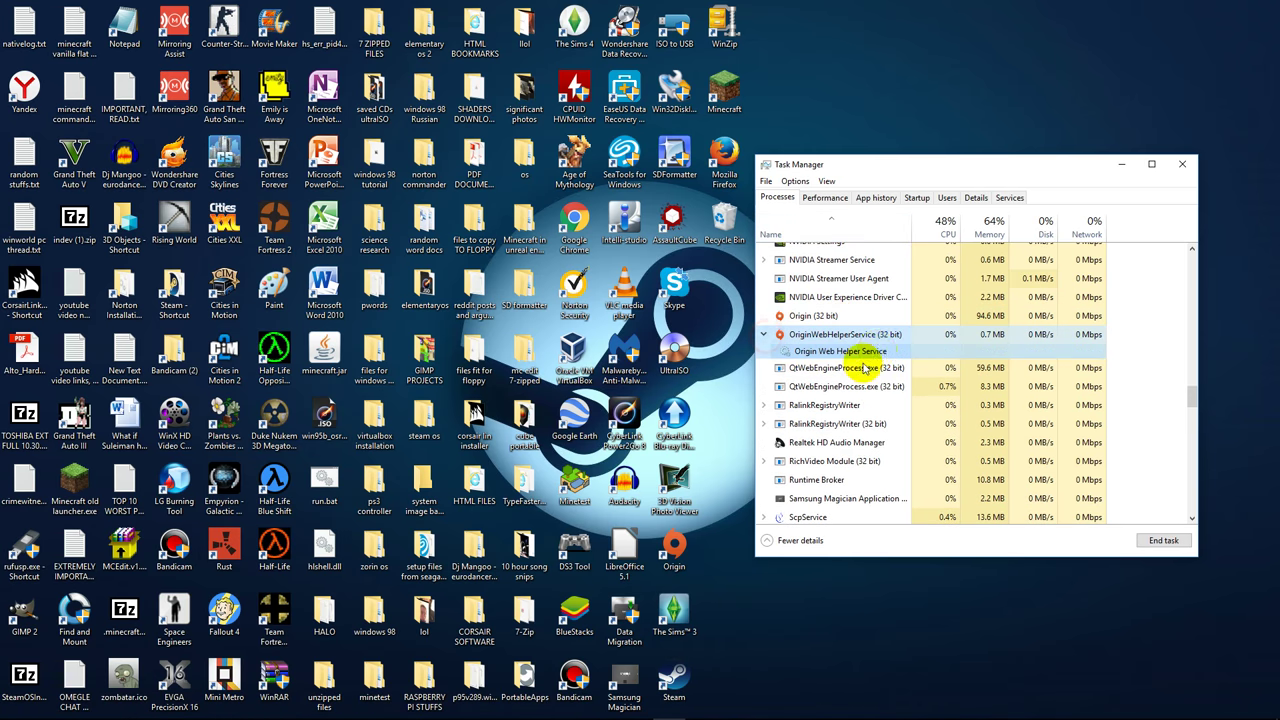
{"action": "scroll", "coordinate": [857, 366], "scroll_direction": "down", "scroll_amount": 2}
{"action": "scroll", "coordinate": [849, 297], "scroll_direction": "up", "scroll_amount": 3}
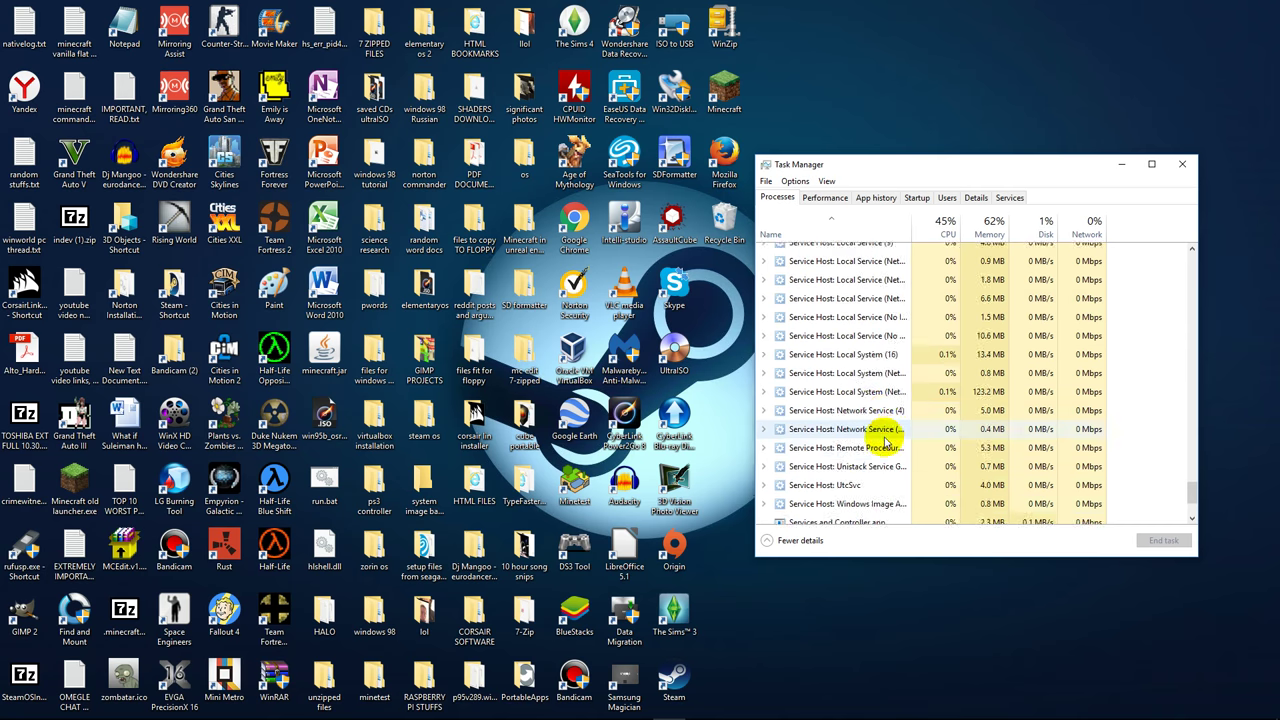
{"action": "scroll", "coordinate": [889, 435], "scroll_direction": "up", "scroll_amount": 2}
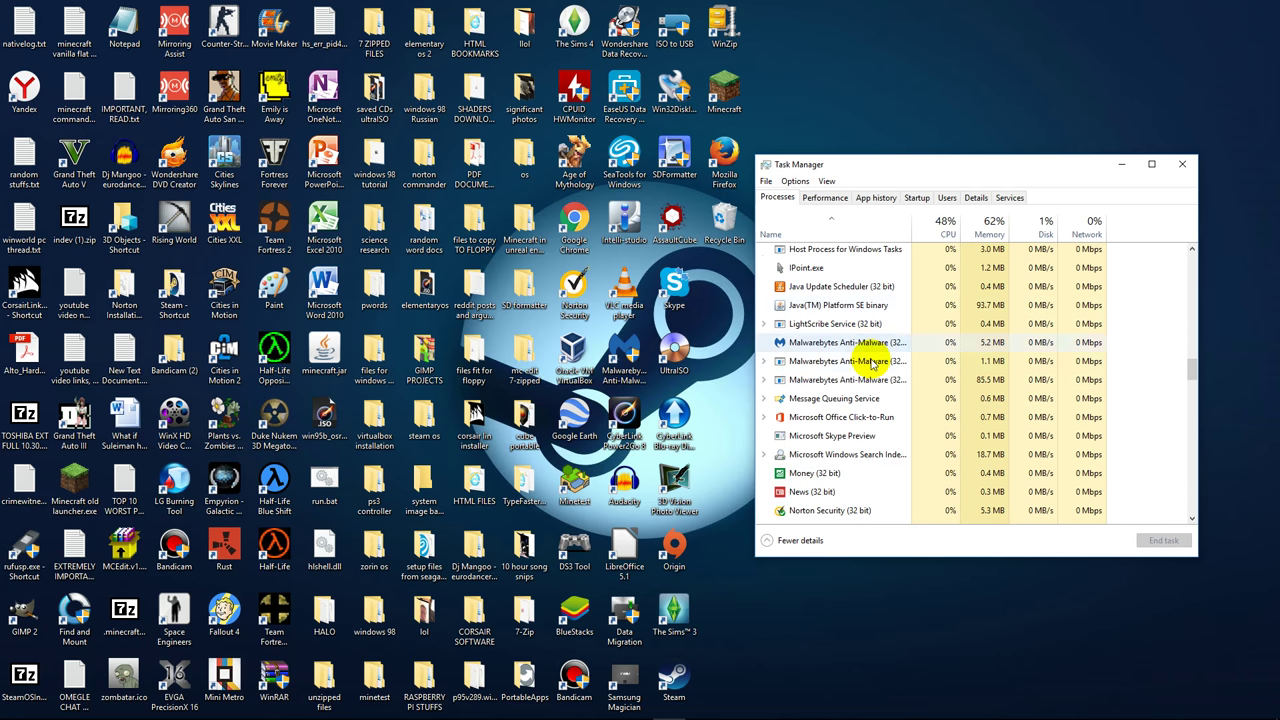
{"action": "scroll", "coordinate": [872, 365], "scroll_direction": "up", "scroll_amount": 8}
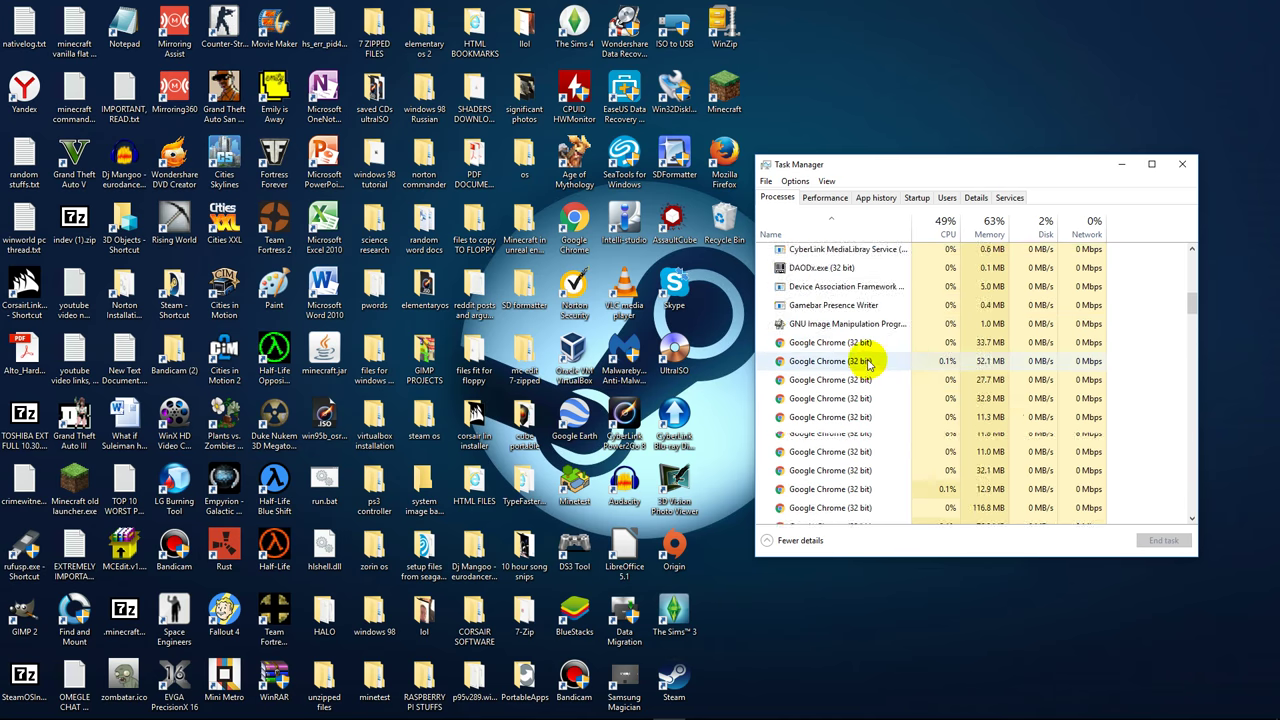
{"action": "scroll", "coordinate": [868, 365], "scroll_direction": "up", "scroll_amount": 10}
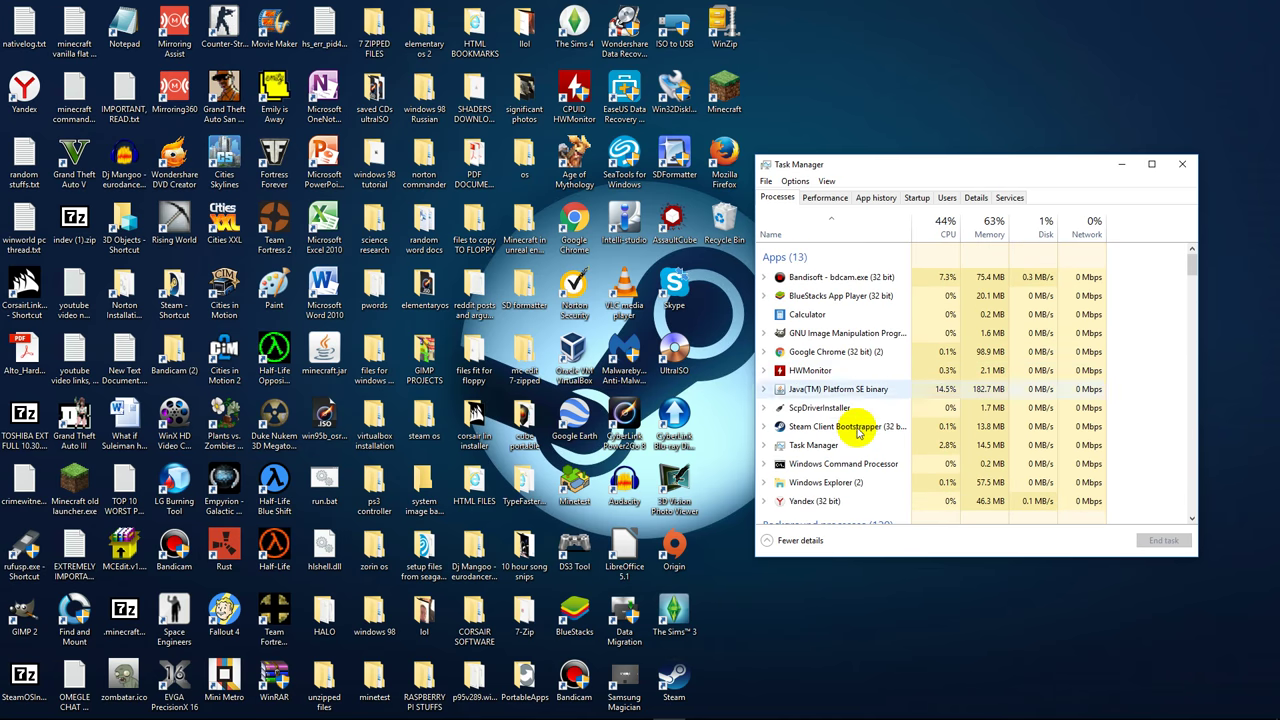
{"action": "scroll", "coordinate": [857, 432], "scroll_direction": "down", "scroll_amount": 10}
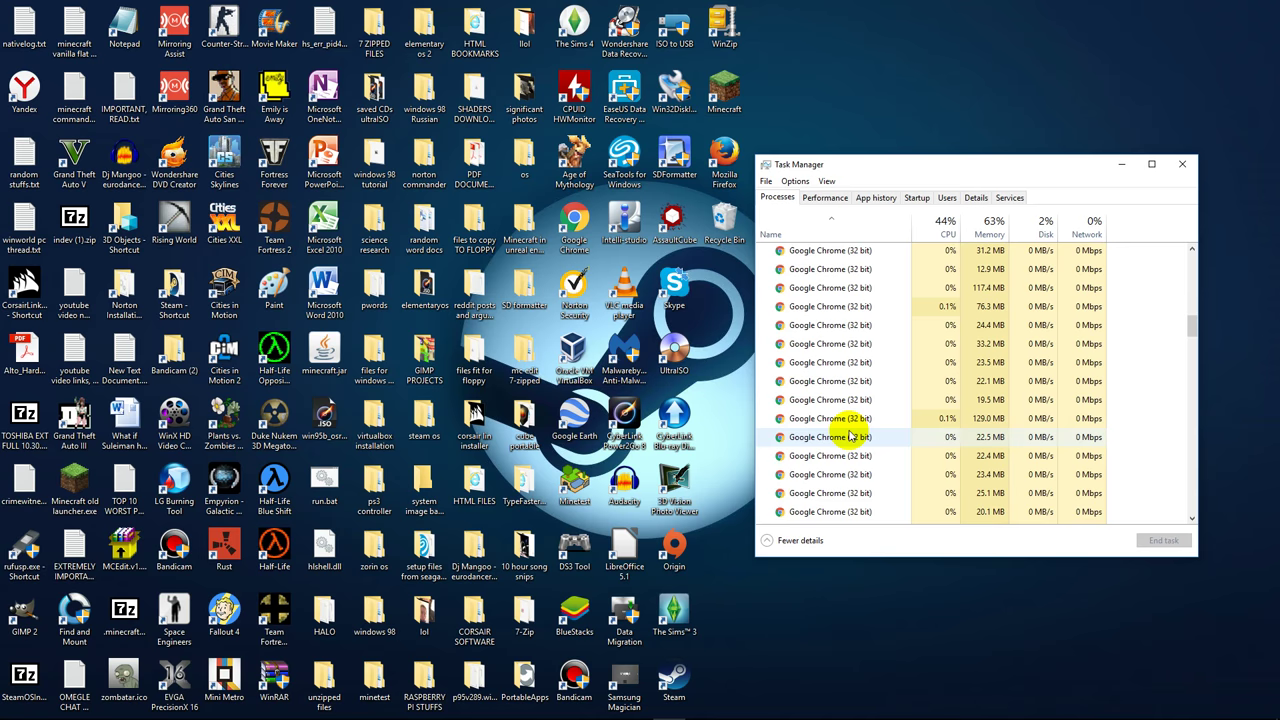
{"action": "scroll", "coordinate": [850, 435], "scroll_direction": "down", "scroll_amount": 5}
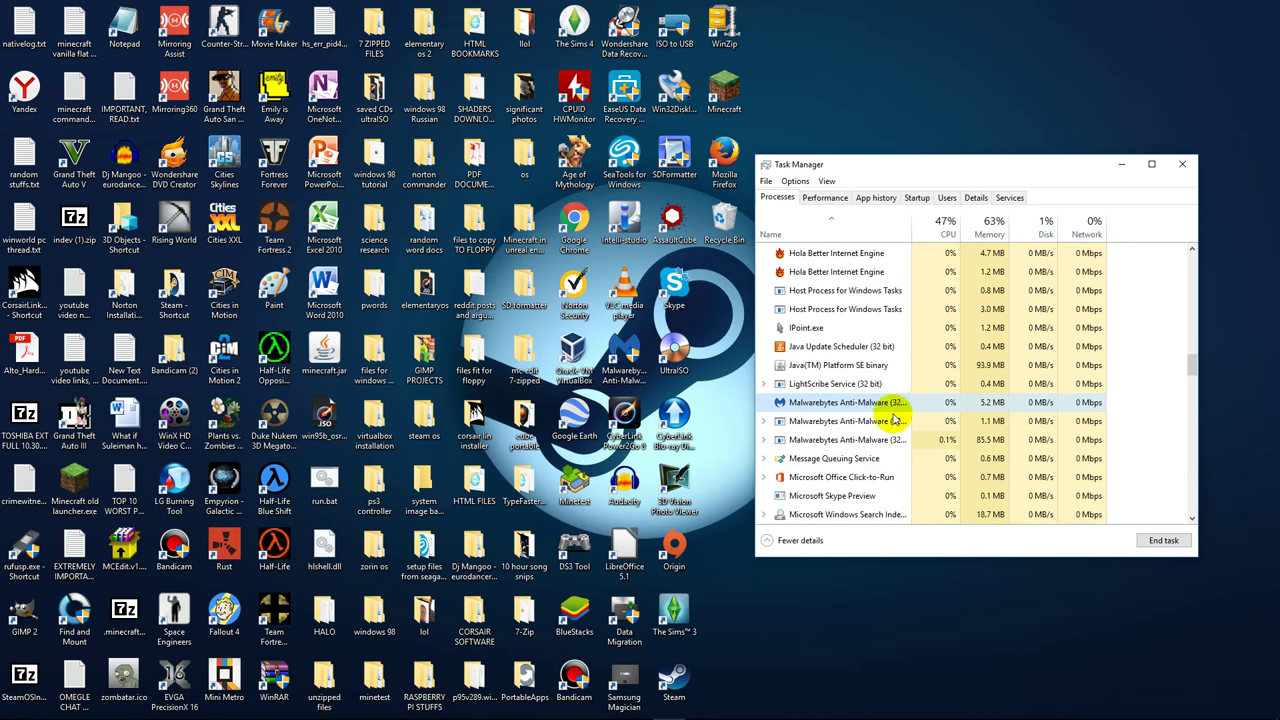
{"action": "left_click_drag", "start_coordinate": [1066, 163], "coordinate": [1098, 323]}
Minimize the Task Manager window so the desktop is visible.
{"action": "left_click", "coordinate": [1100, 332]}
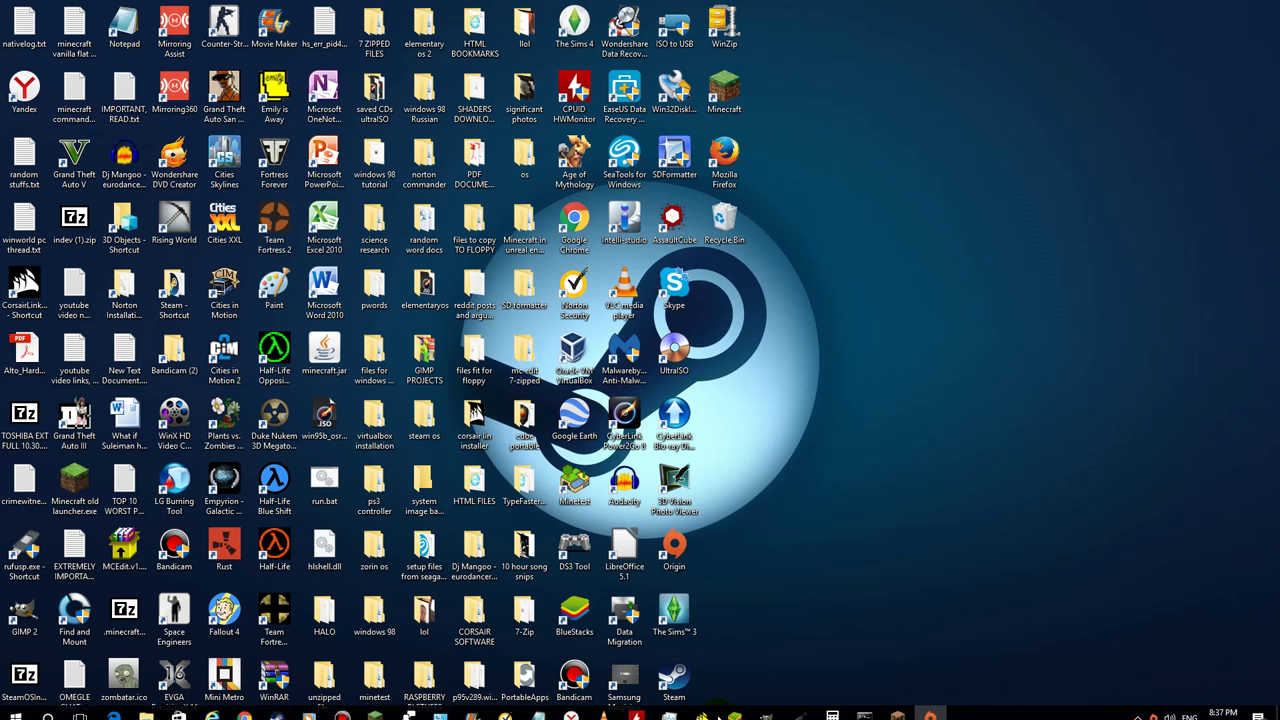
{"action": "left_click", "coordinate": [669, 707]}
{"action": "scroll", "coordinate": [886, 451], "scroll_direction": "down", "scroll_amount": 10}
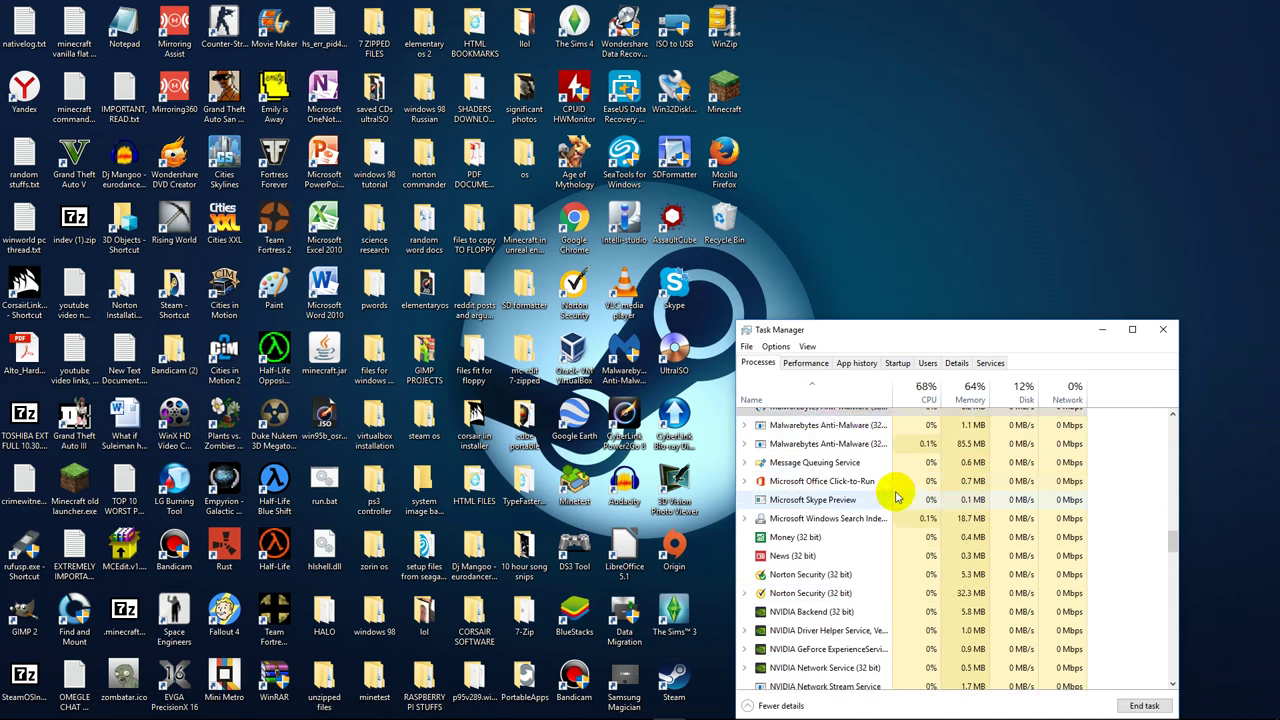
{"action": "scroll", "coordinate": [897, 489], "scroll_direction": "down", "scroll_amount": 2}
{"action": "left_click", "coordinate": [849, 234]}
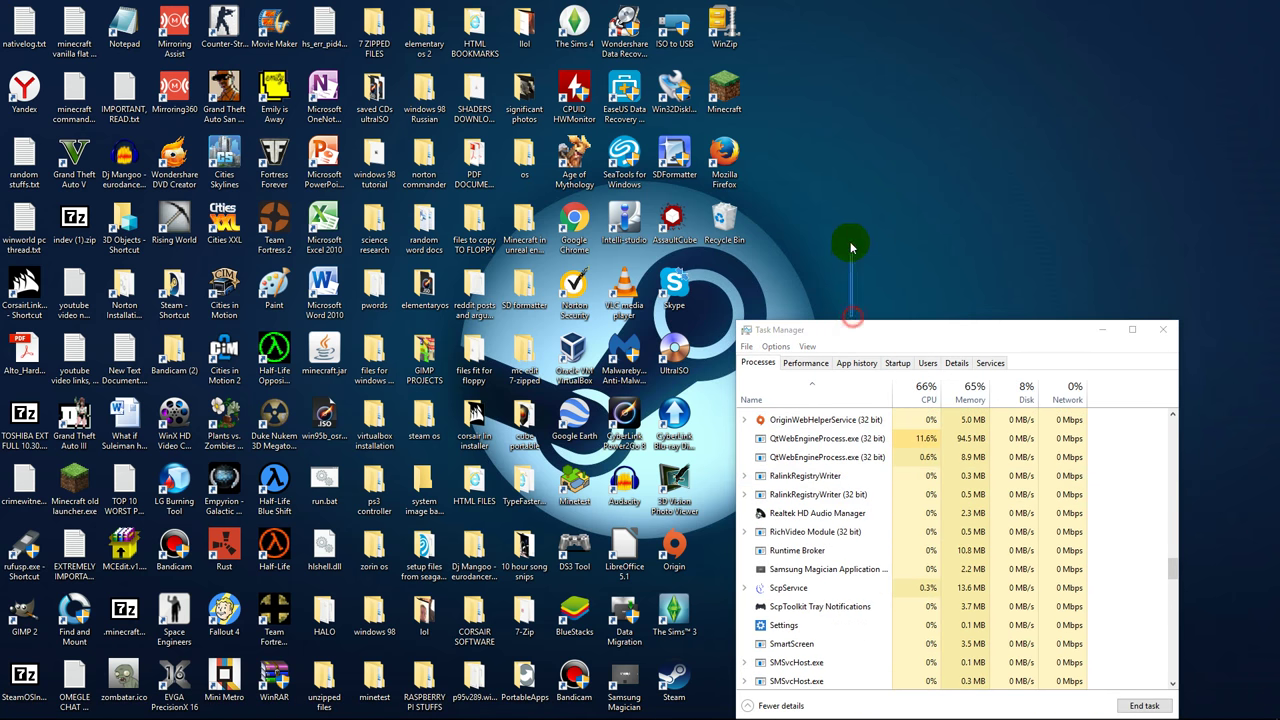
{"action": "left_click_drag", "start_coordinate": [847, 330], "coordinate": [836, 171]}
{"action": "scroll", "coordinate": [849, 366], "scroll_direction": "down", "scroll_amount": 5}
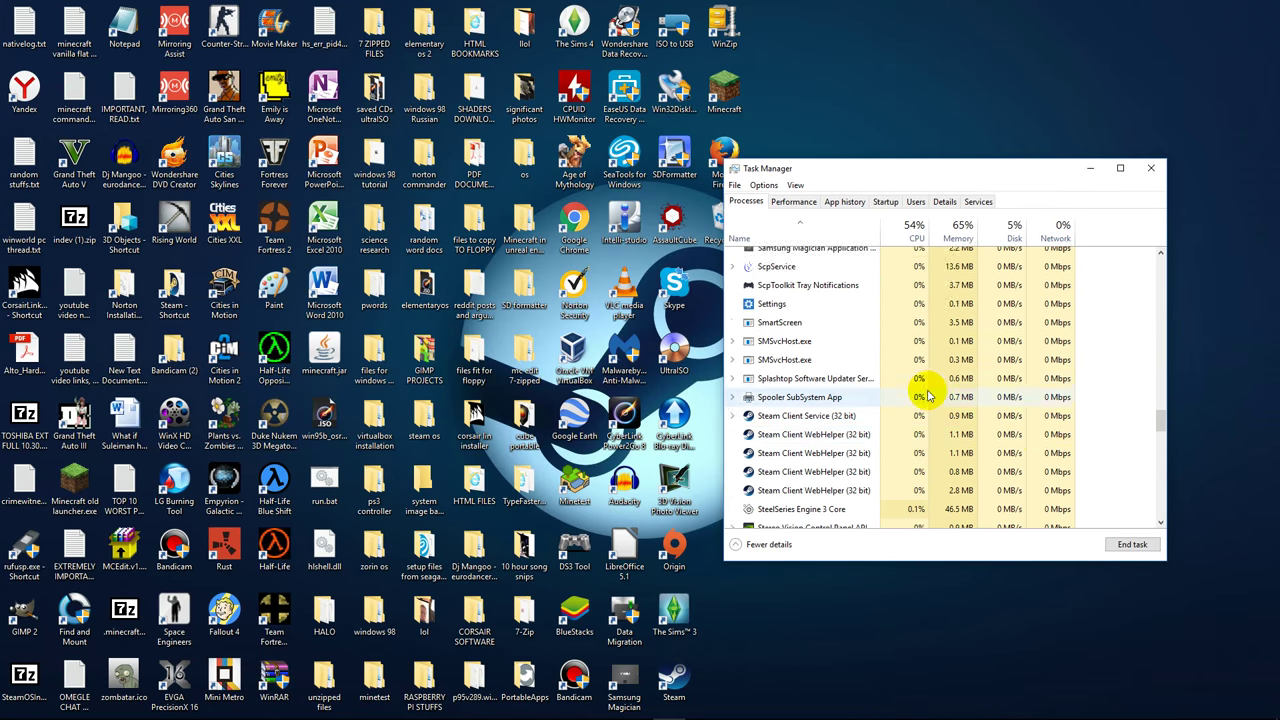
{"action": "scroll", "coordinate": [1008, 427], "scroll_direction": "up", "scroll_amount": 4}
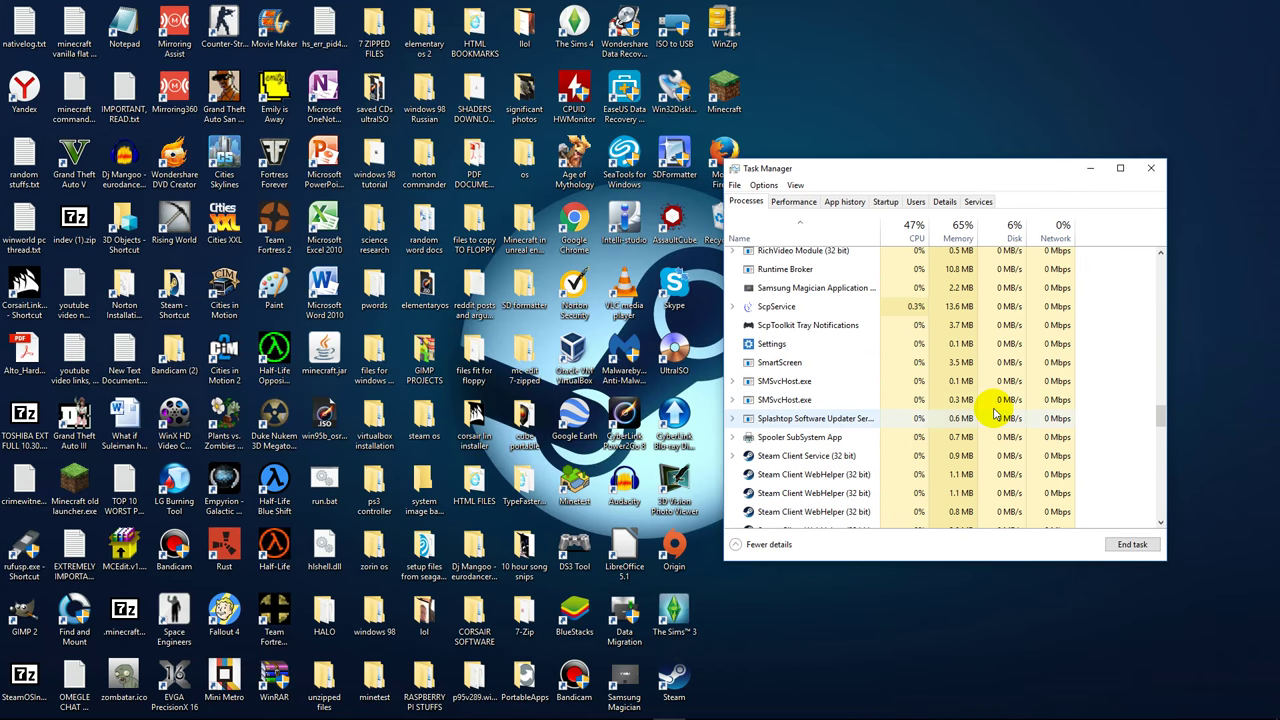
{"action": "scroll", "coordinate": [995, 413], "scroll_direction": "up", "scroll_amount": 3}
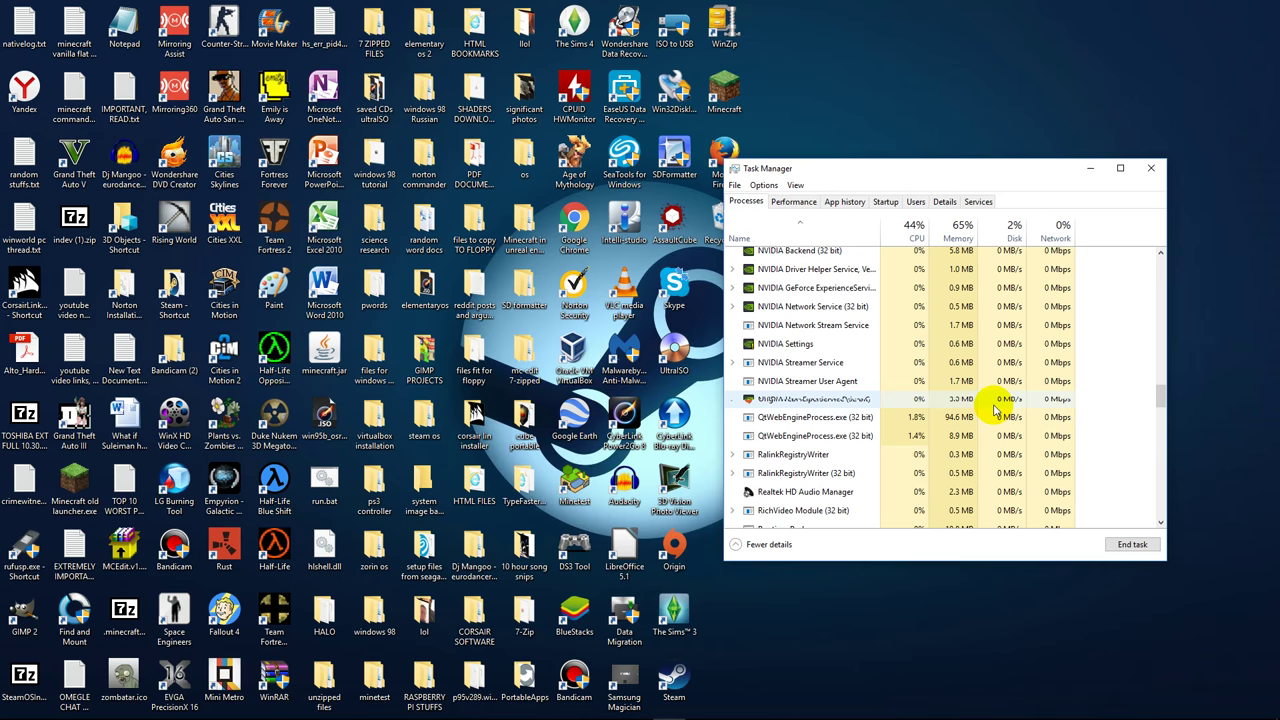
{"action": "scroll", "coordinate": [980, 418], "scroll_direction": "up", "scroll_amount": 7}
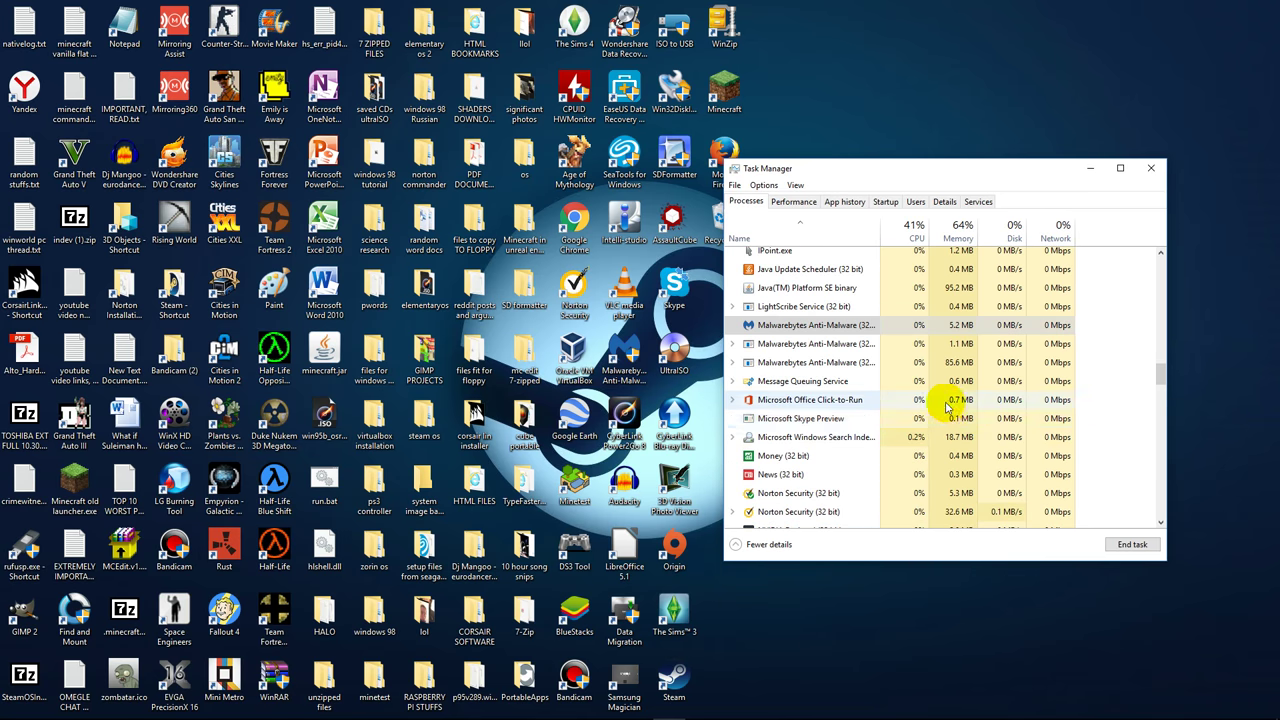
{"action": "scroll", "coordinate": [935, 430], "scroll_direction": "up", "scroll_amount": 5}
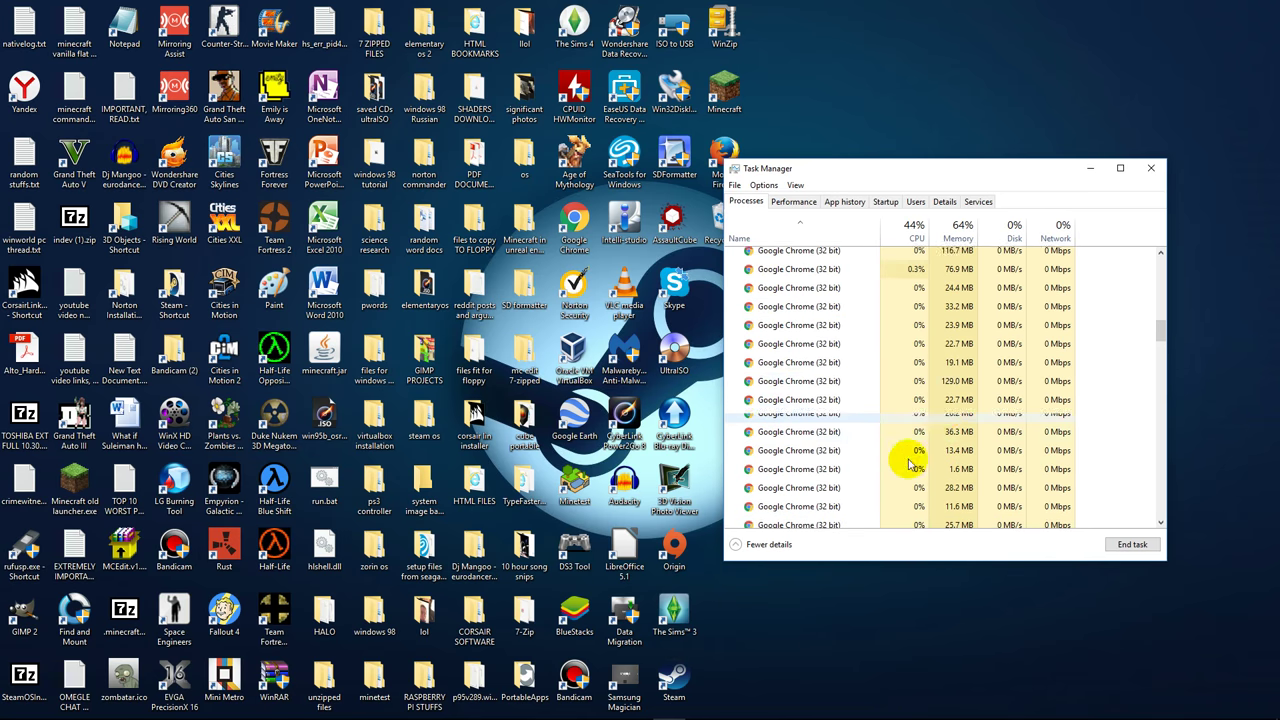
{"action": "scroll", "coordinate": [916, 440], "scroll_direction": "up", "scroll_amount": 10}
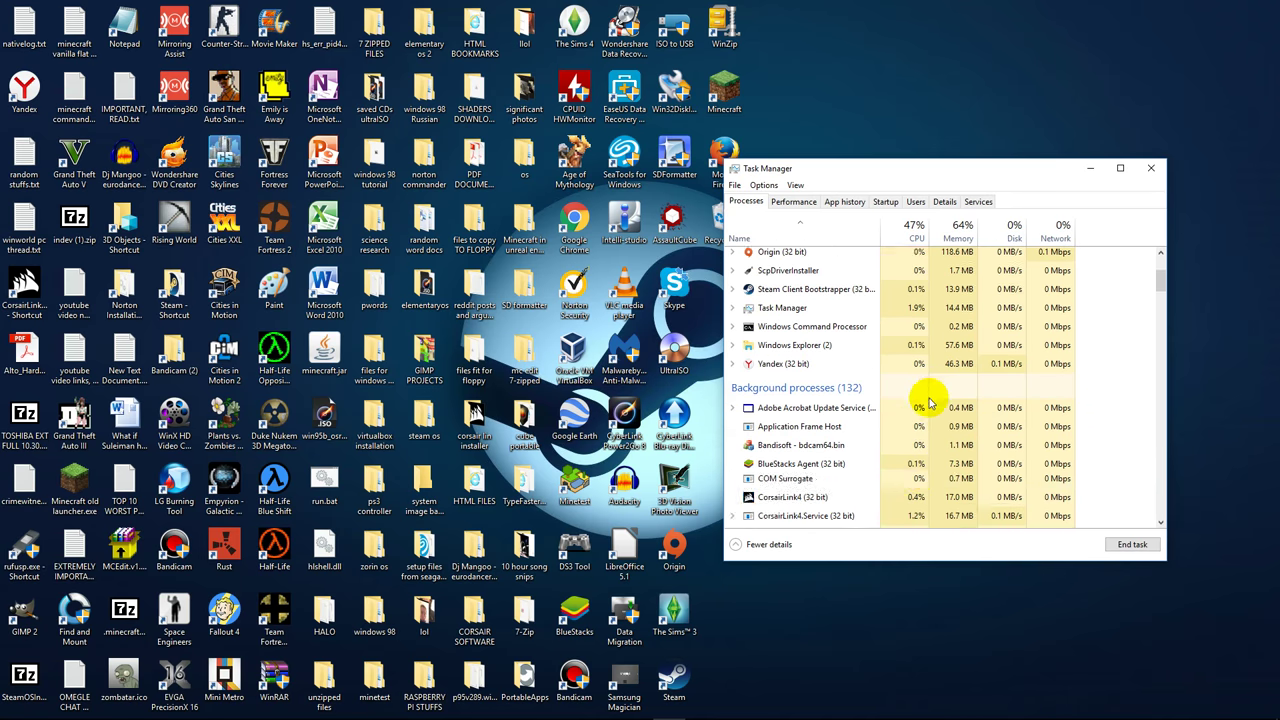
{"action": "scroll", "coordinate": [930, 413], "scroll_direction": "up", "scroll_amount": 2}
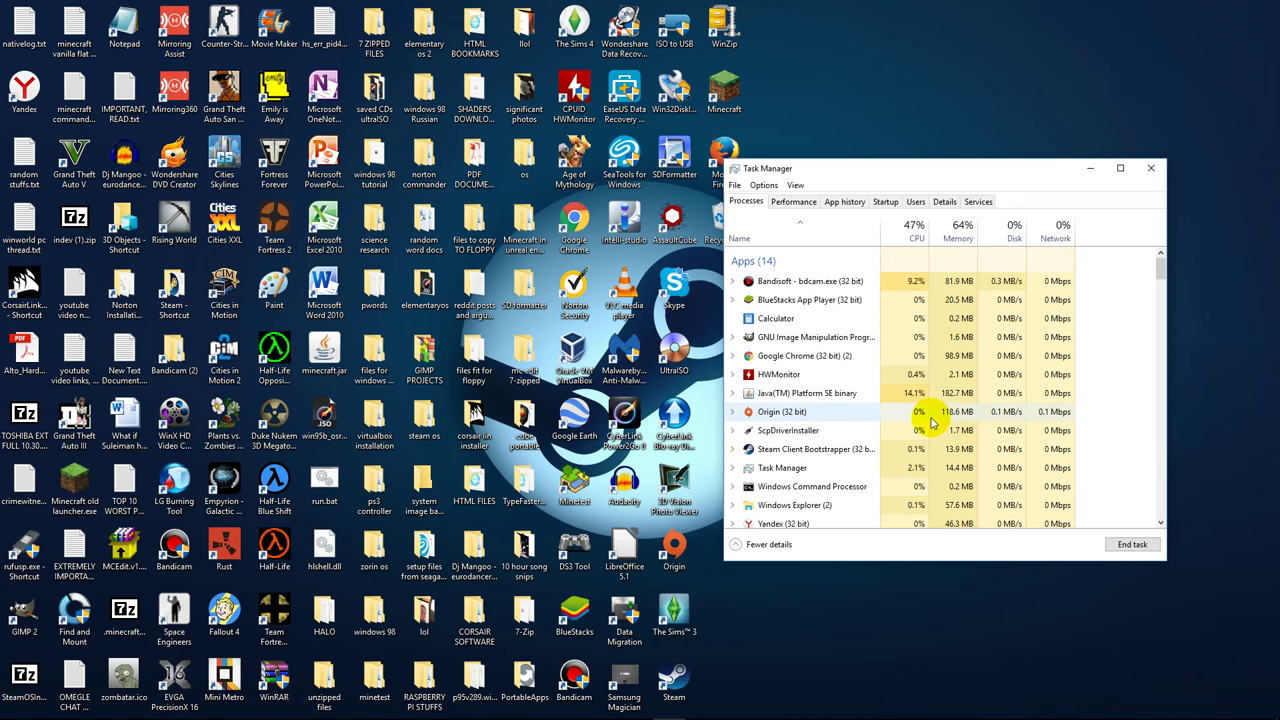
Minimize Task Manager, open Control Panel from Start, and move its window higher.
{"action": "left_click", "coordinate": [1085, 169]}
{"action": "key", "text": "super"}
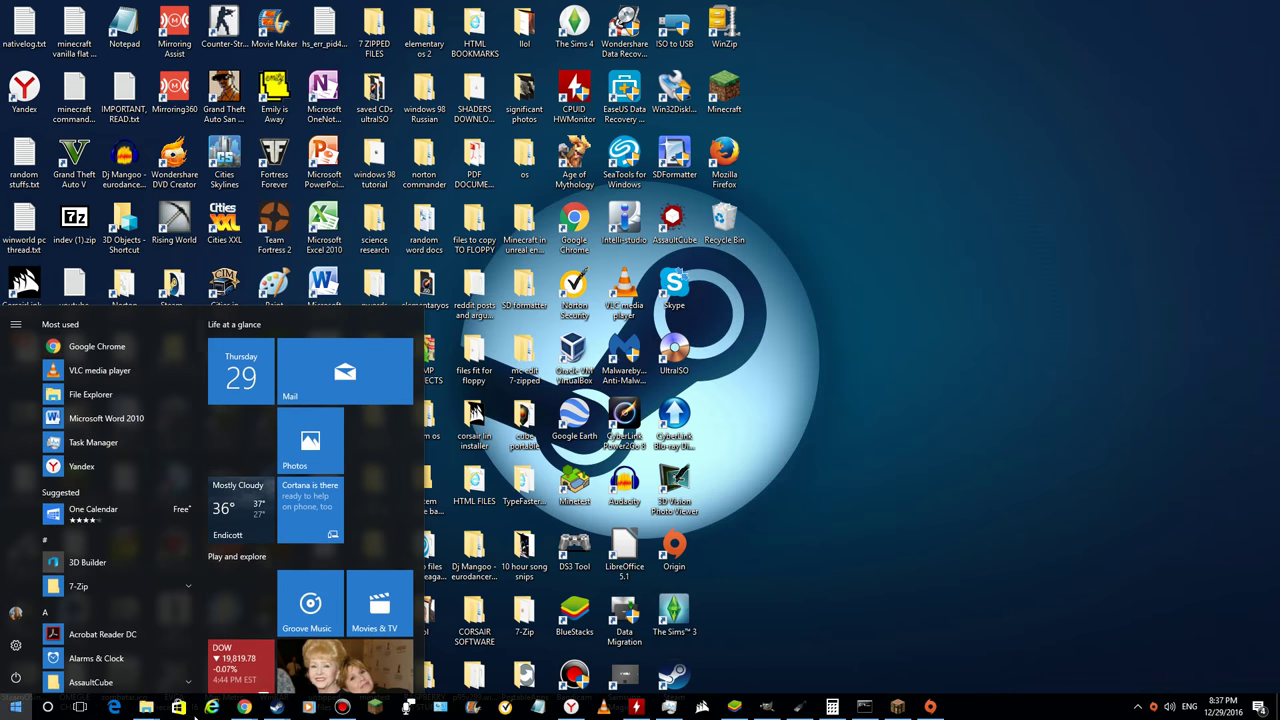
{"action": "left_click", "coordinate": [437, 706]}
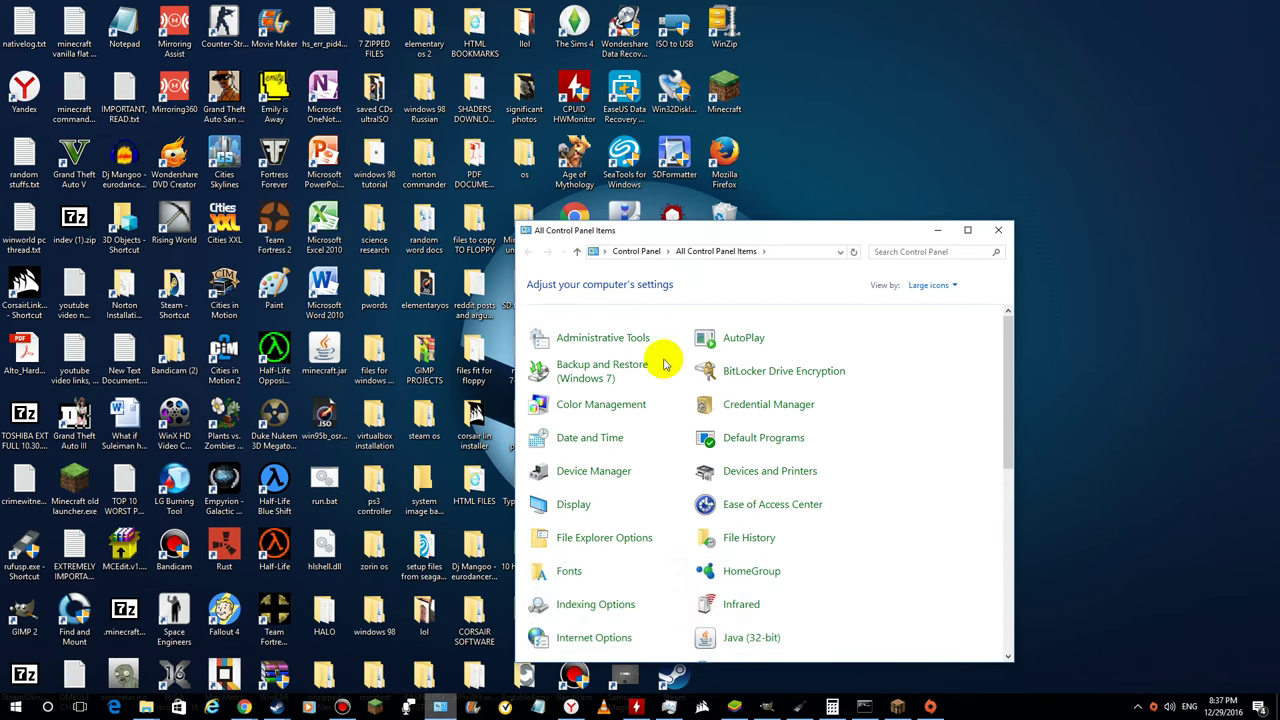
{"action": "left_click_drag", "start_coordinate": [694, 223], "coordinate": [751, 112]}
Search Control Panel for 'progr' to find Programs and Features.
{"action": "scroll", "coordinate": [790, 290], "scroll_direction": "down", "scroll_amount": 1}
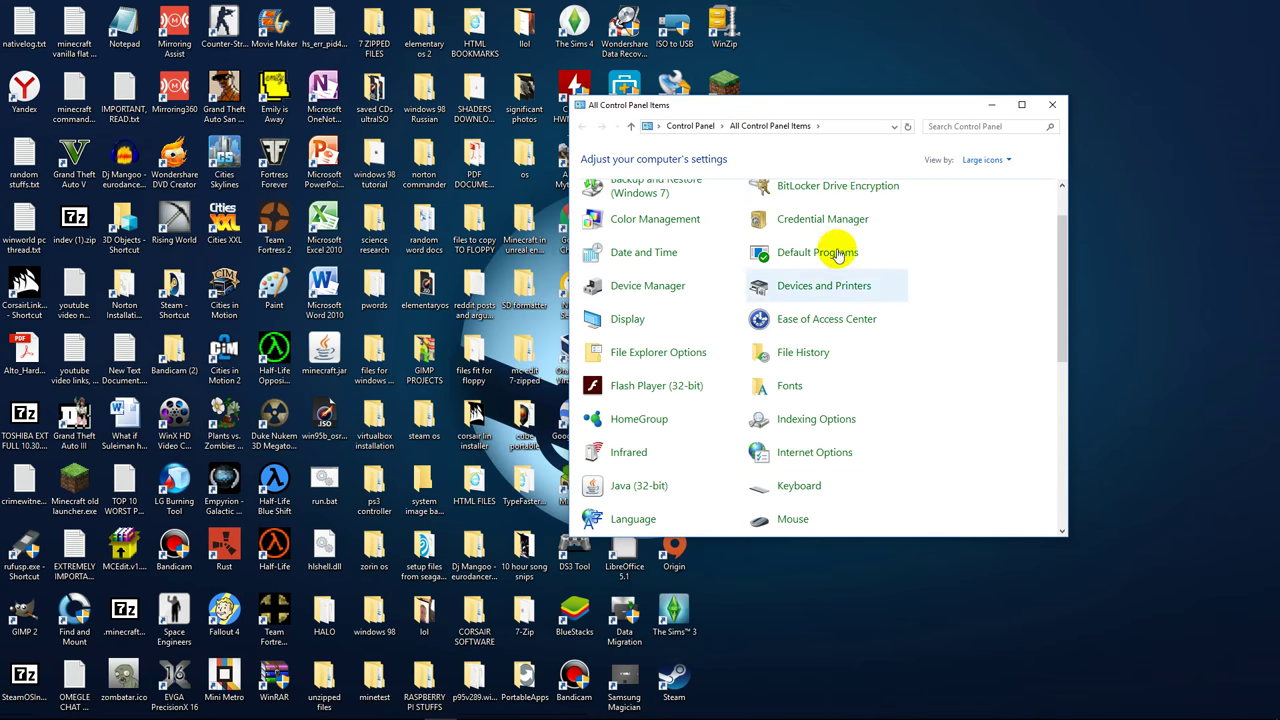
{"action": "scroll", "coordinate": [864, 300], "scroll_direction": "up", "scroll_amount": 1}
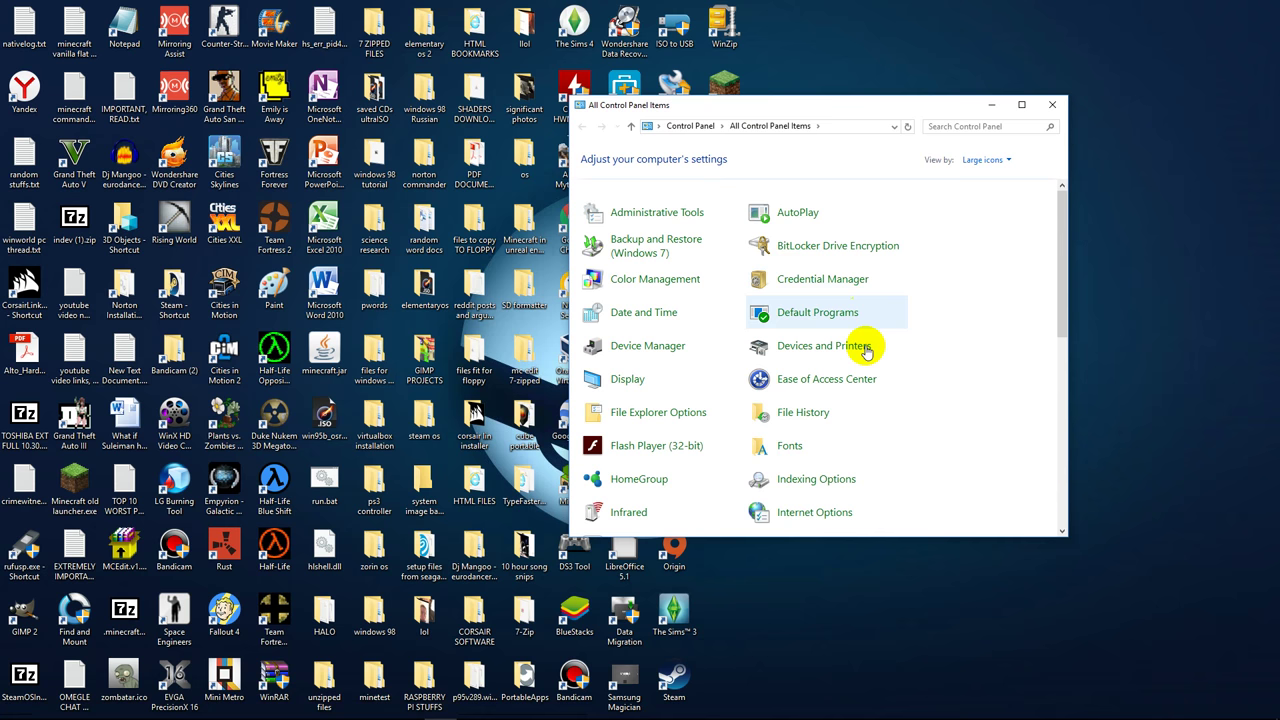
{"action": "scroll", "coordinate": [866, 350], "scroll_direction": "down", "scroll_amount": 1}
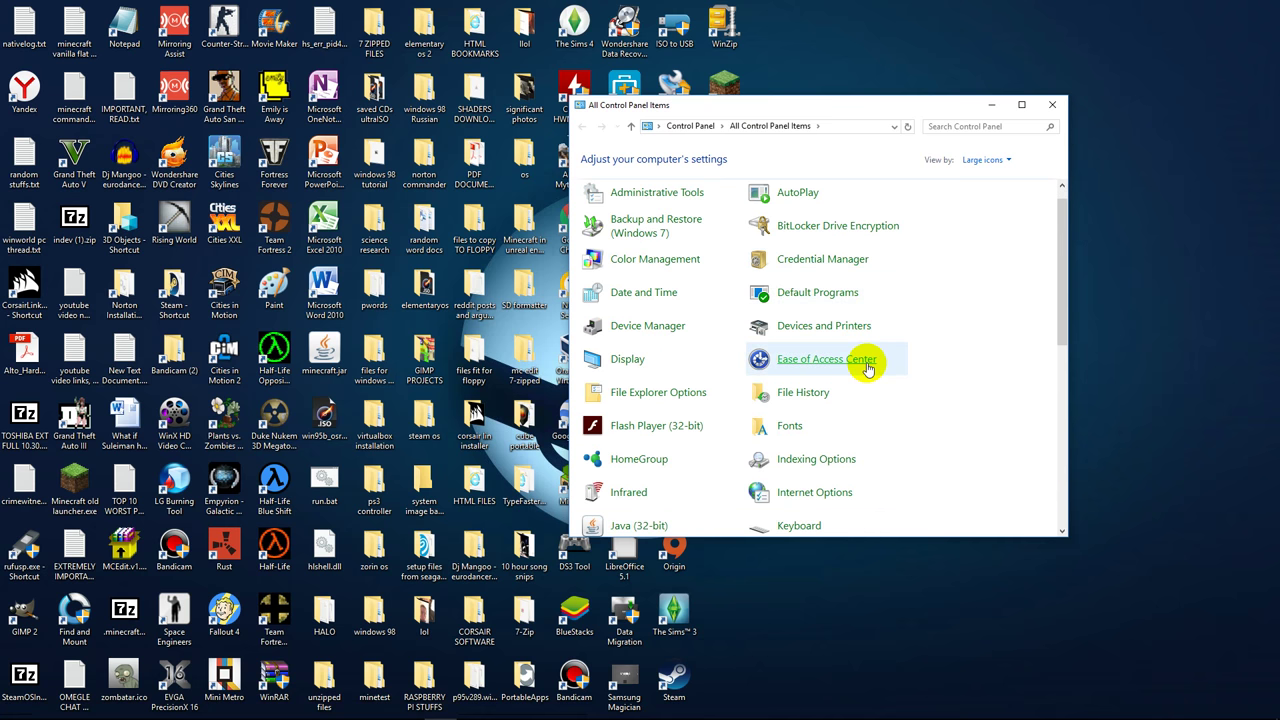
{"action": "left_click", "coordinate": [1015, 126]}
{"action": "type", "text": "progr"}
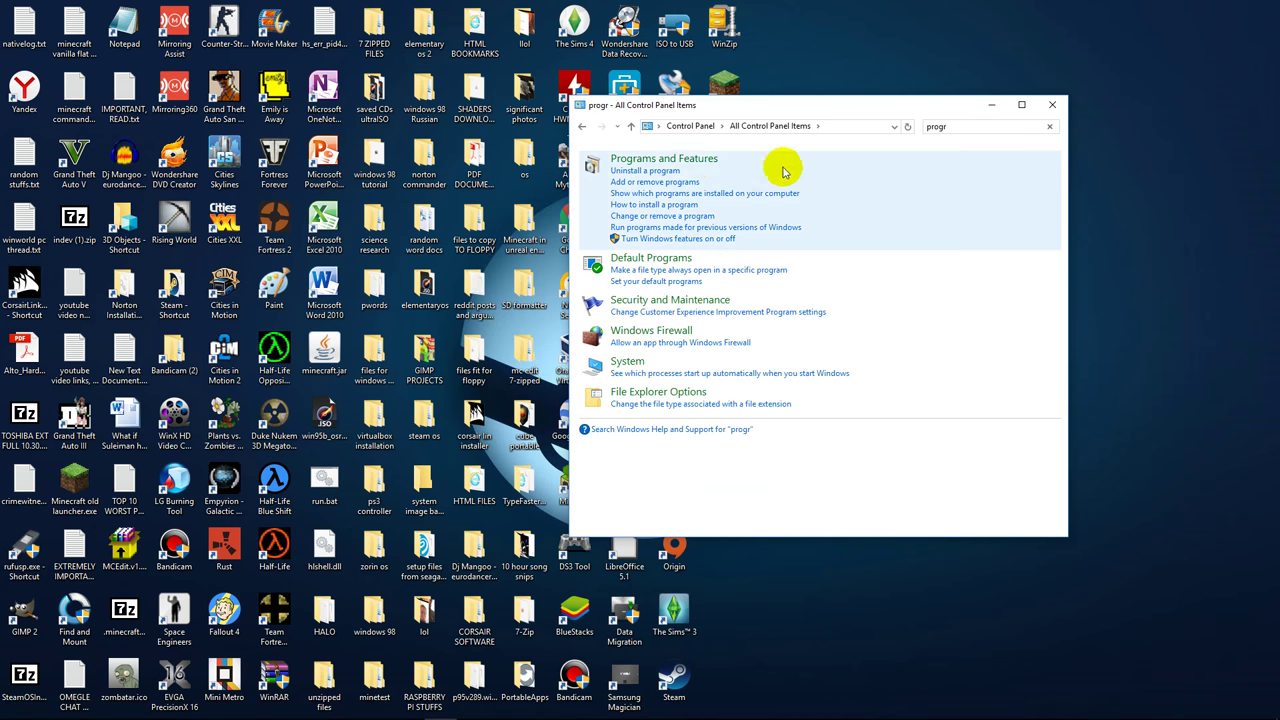
{"action": "left_click", "coordinate": [652, 171]}
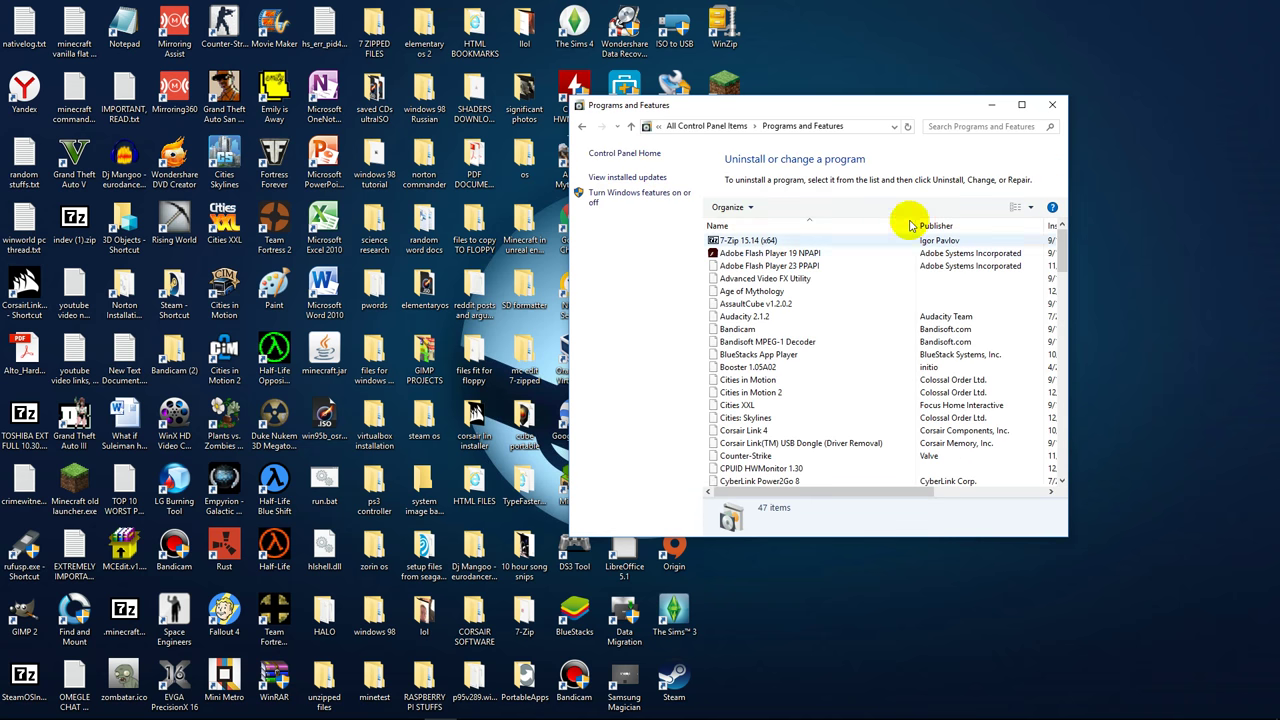
{"action": "left_click", "coordinate": [1025, 106]}
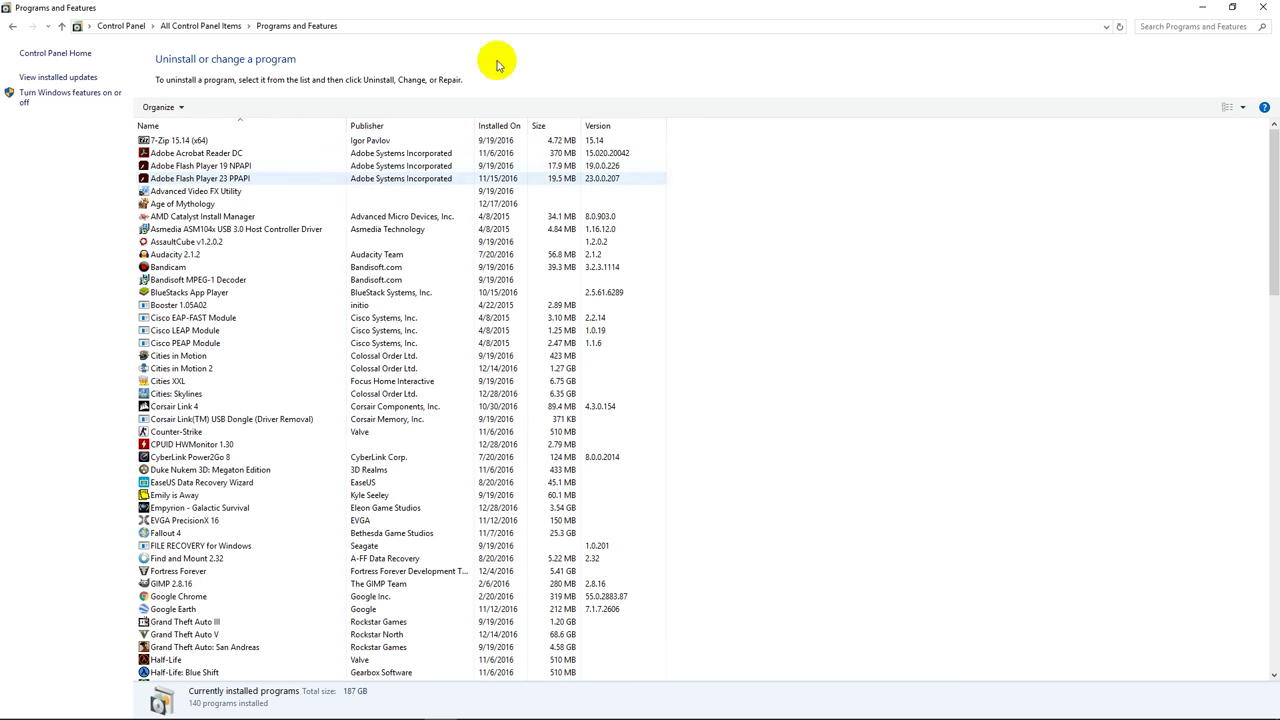
{"action": "left_click", "coordinate": [1229, 7]}
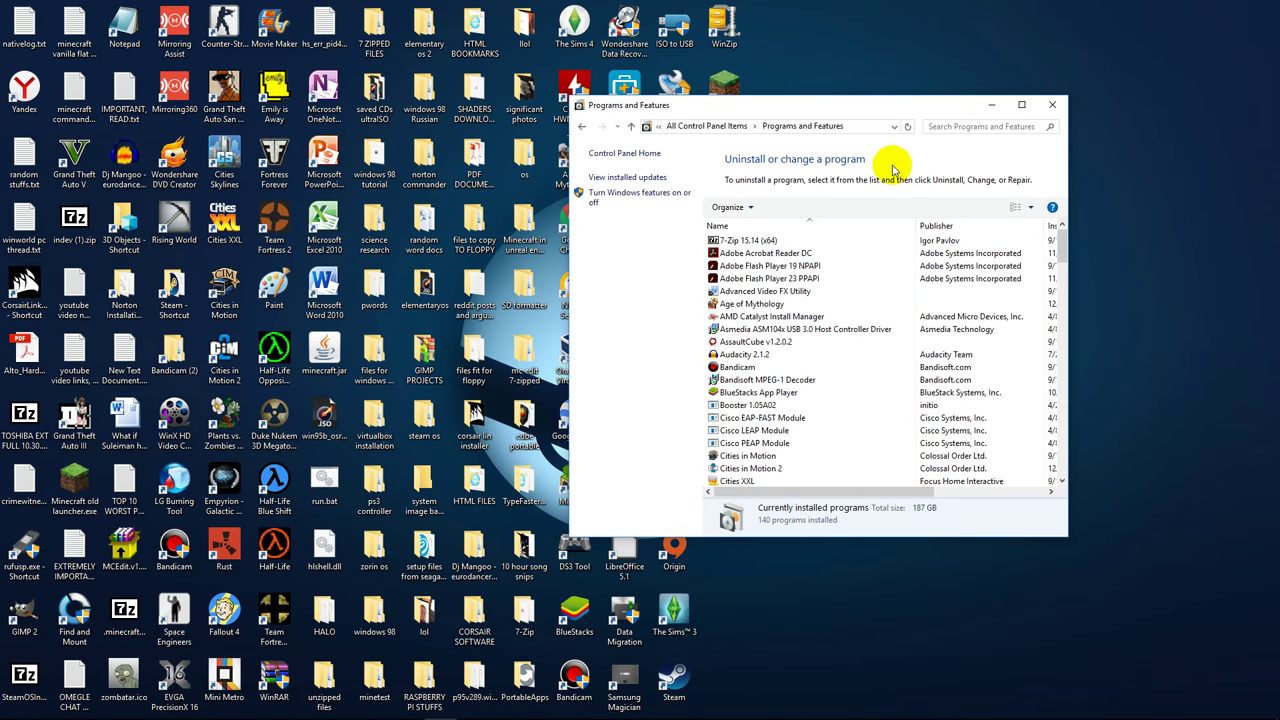
{"action": "left_click_drag", "start_coordinate": [858, 109], "coordinate": [1001, 131]}
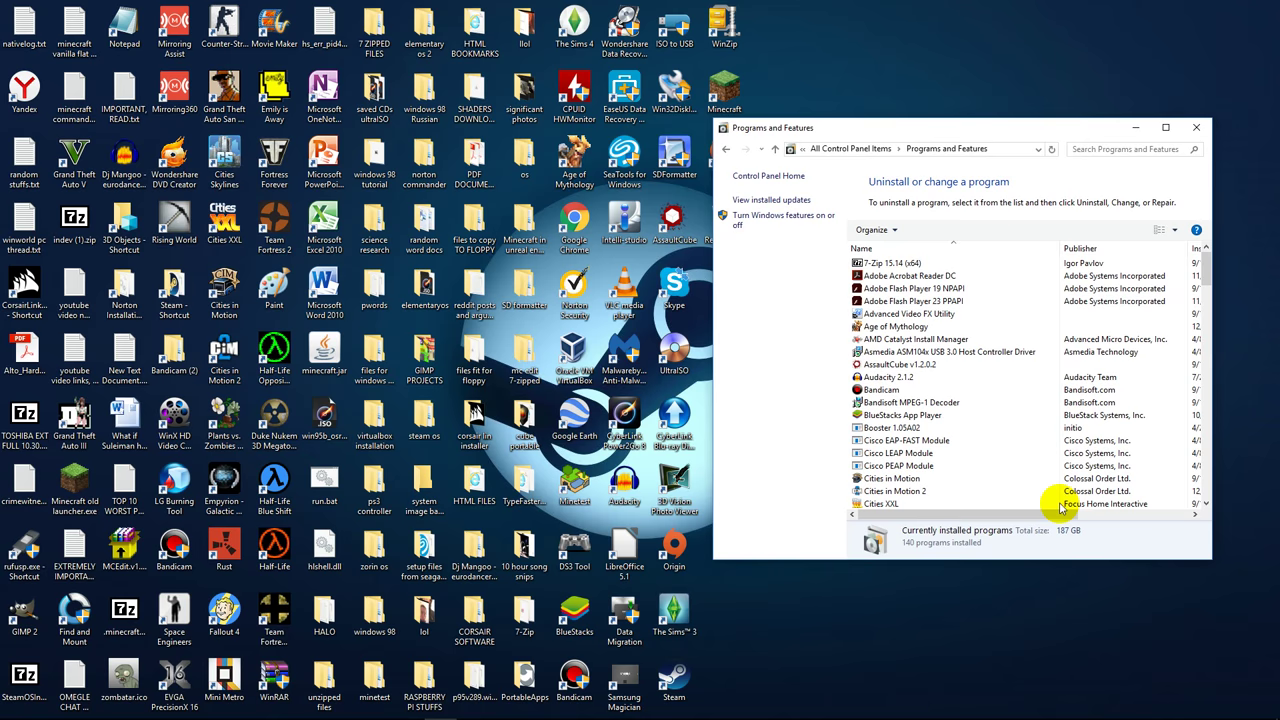
{"action": "scroll", "coordinate": [1040, 470], "scroll_direction": "down", "scroll_amount": 5}
{"action": "scroll", "coordinate": [1005, 380], "scroll_direction": "up", "scroll_amount": 4}
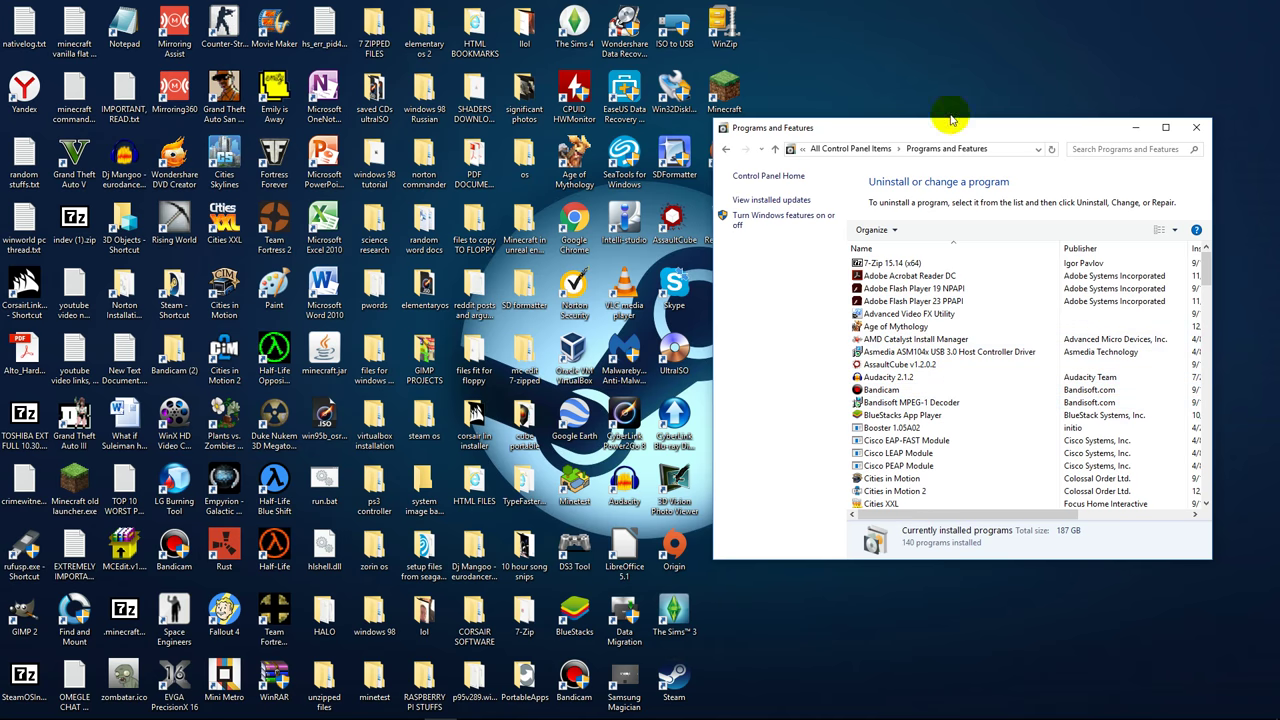
{"action": "left_click_drag", "start_coordinate": [979, 122], "coordinate": [970, 247]}
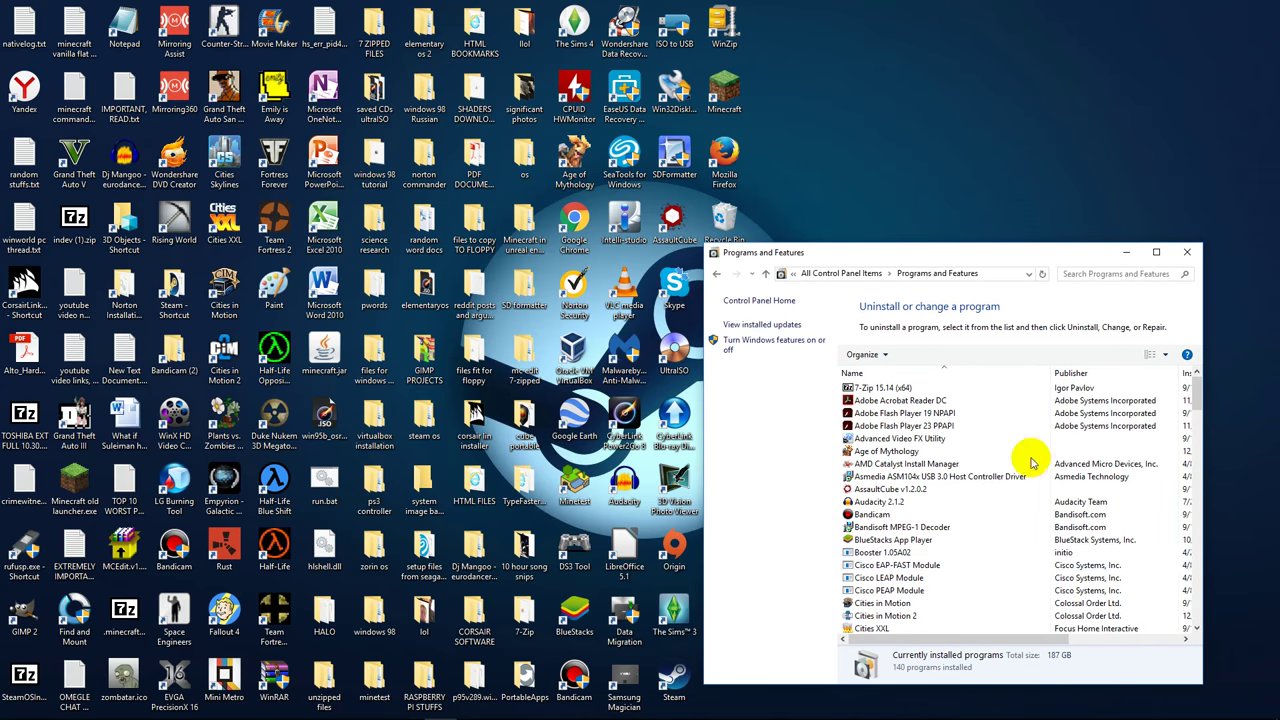
{"action": "scroll", "coordinate": [873, 495], "scroll_direction": "down", "scroll_amount": 5}
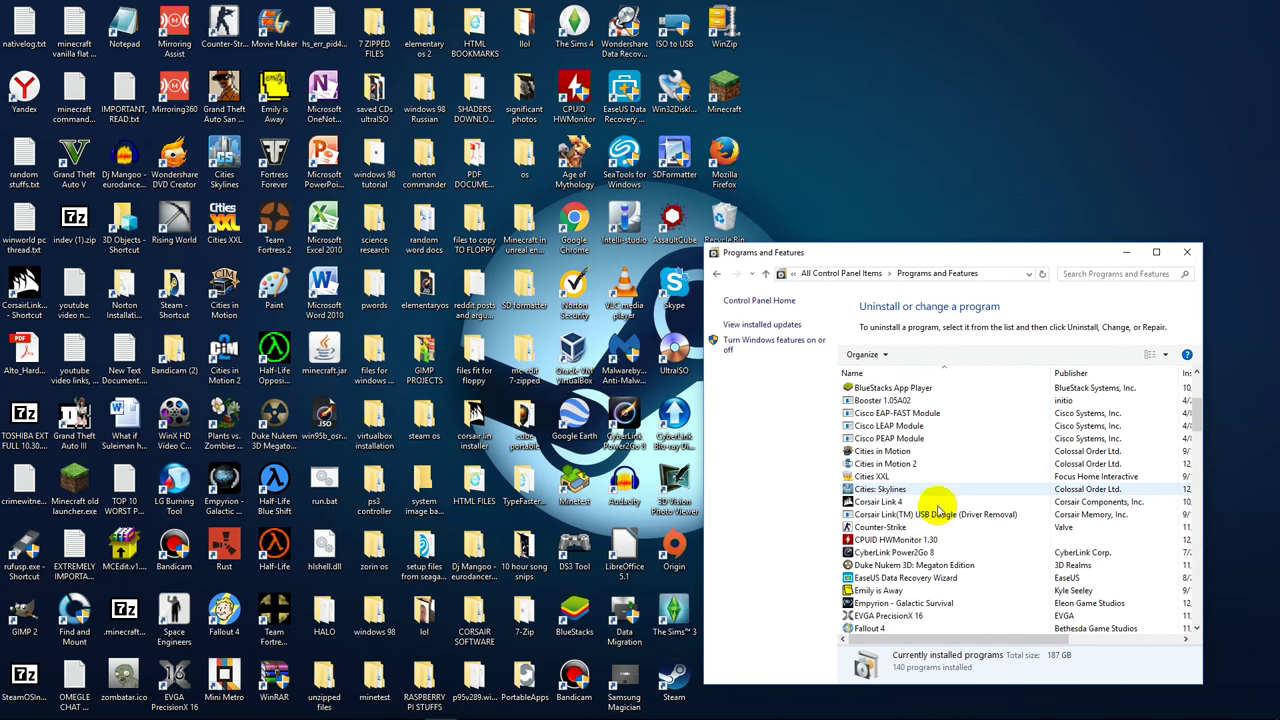
{"action": "scroll", "coordinate": [877, 567], "scroll_direction": "up", "scroll_amount": 5}
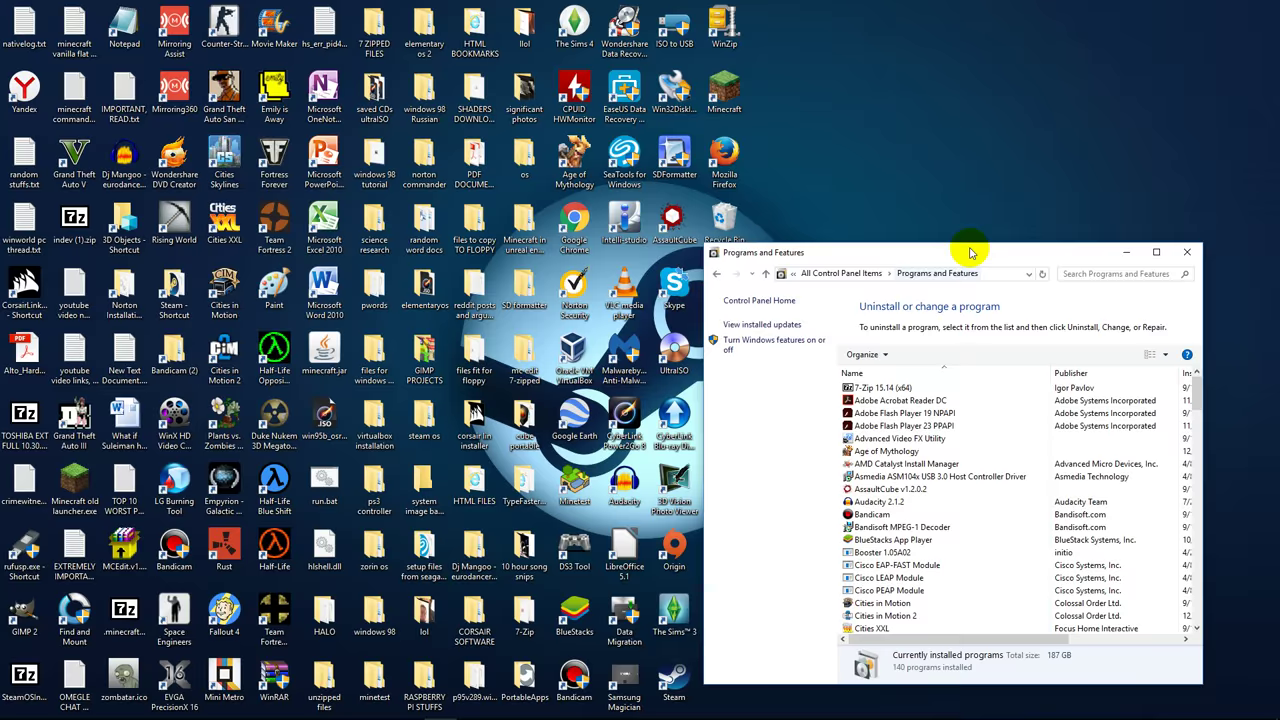
{"action": "left_click_drag", "start_coordinate": [971, 251], "coordinate": [489, 238]}
Minimize the Programs and Features window to uncover the desktop.
{"action": "left_click", "coordinate": [644, 239]}
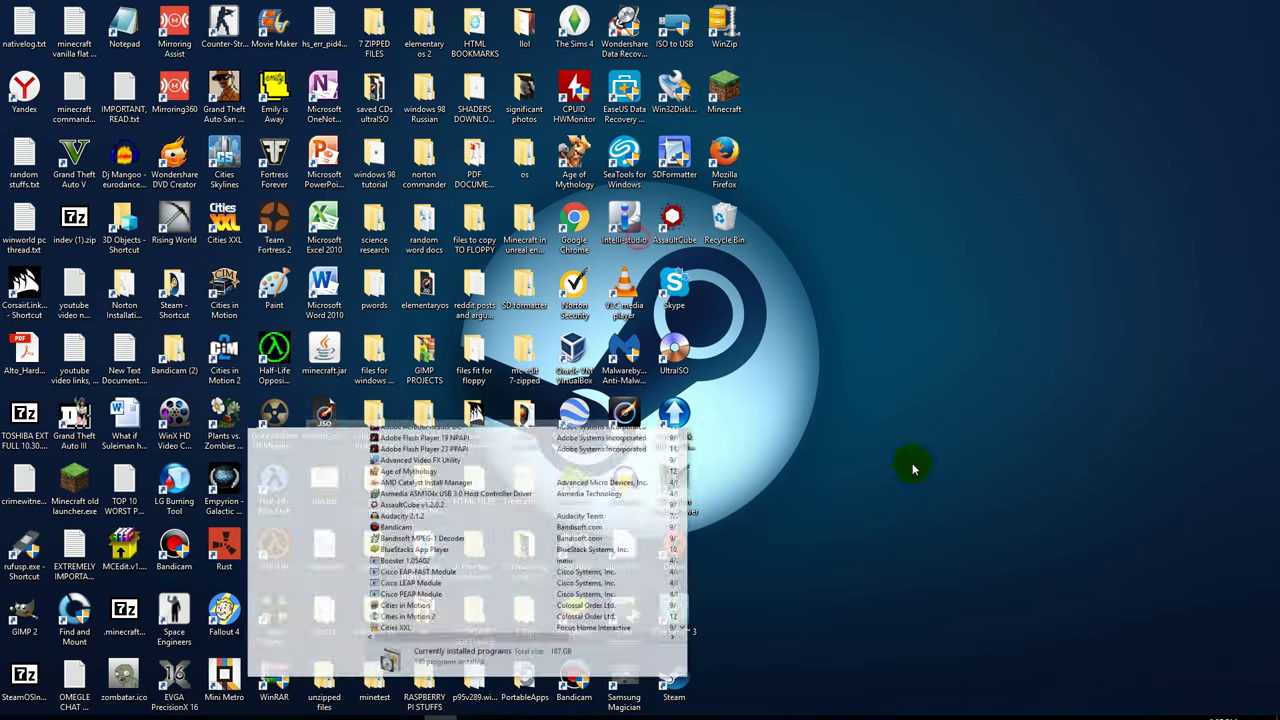